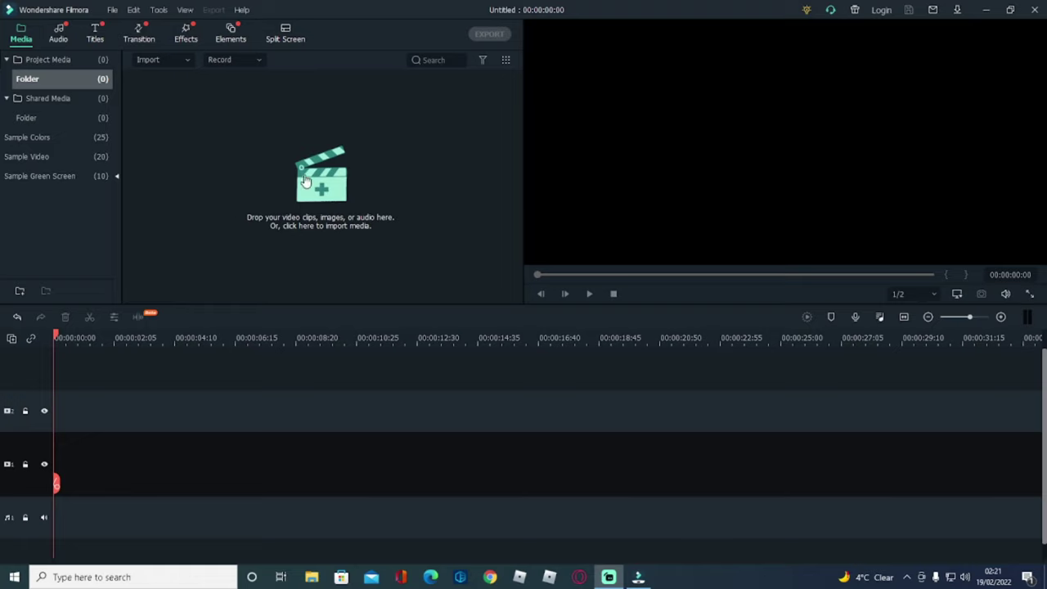
Import the 'intro' video into the project media.
left_click(215, 157)
right_click(214, 152)
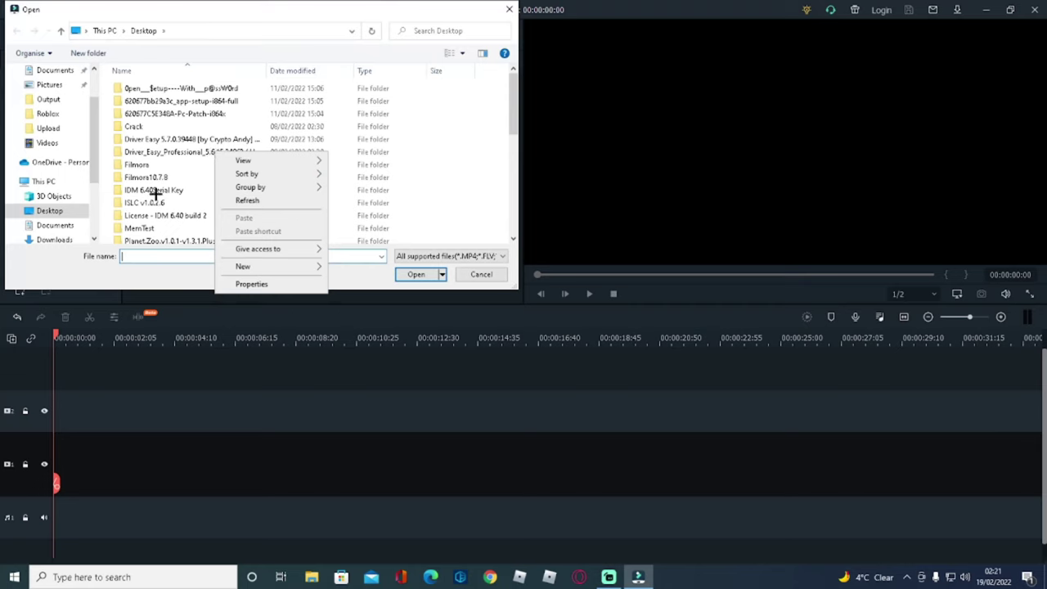
left_click(489, 142)
scroll(397, 177, "down", 5)
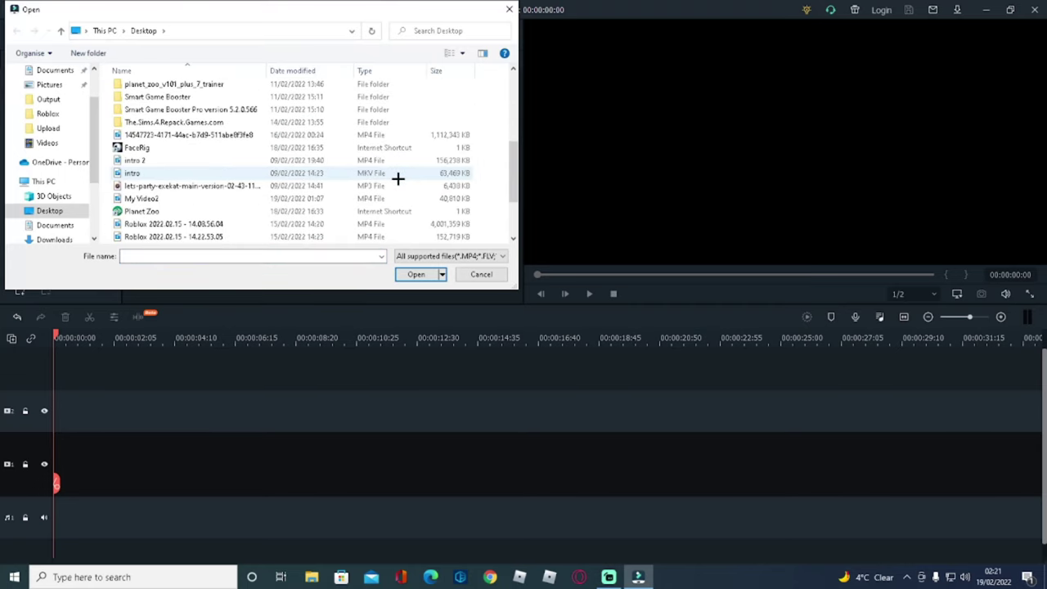
left_click(284, 172)
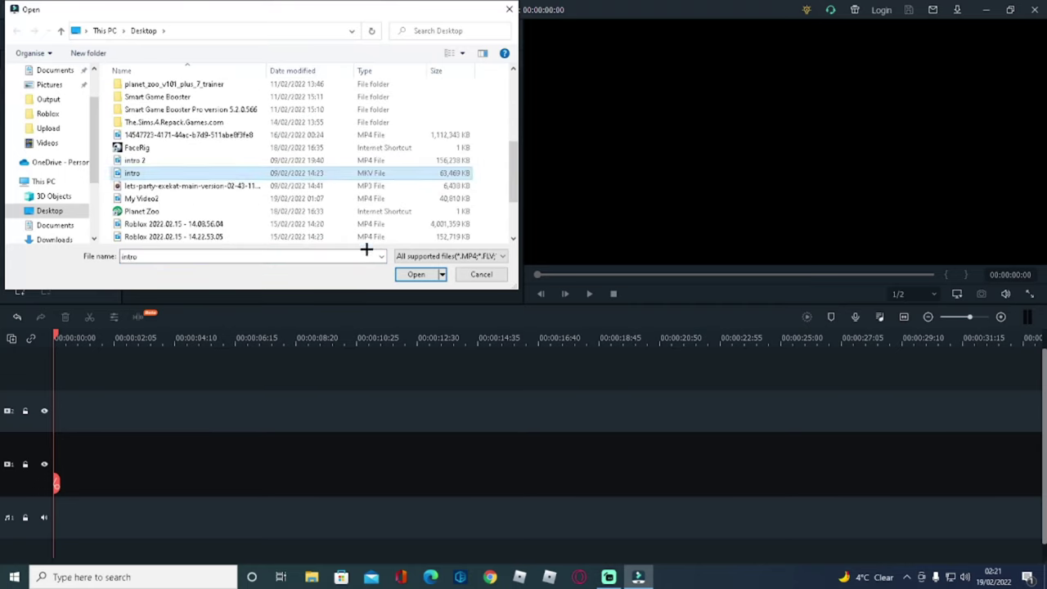
left_click(415, 275)
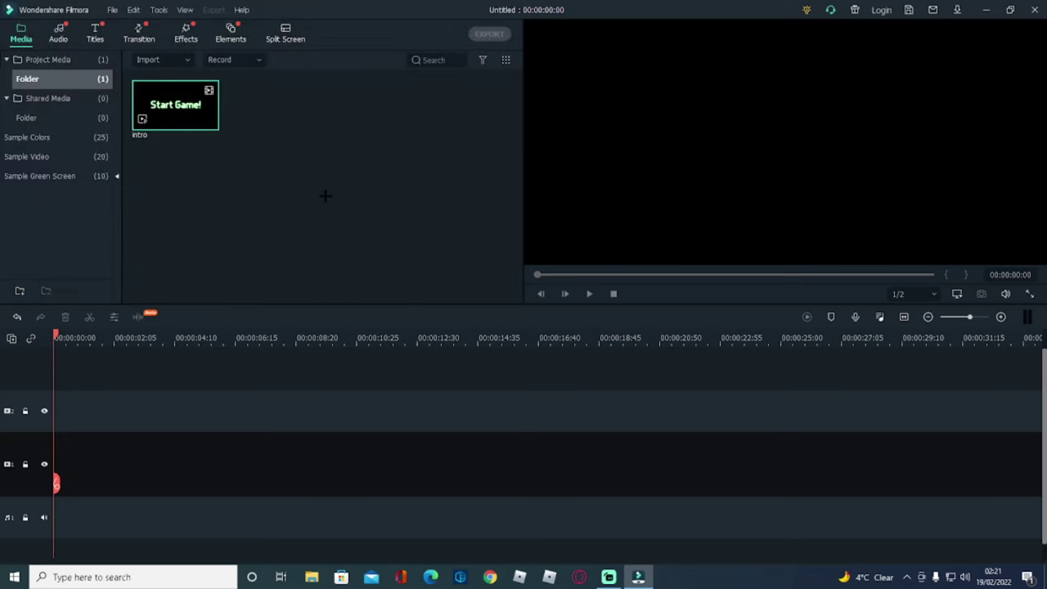
Import the Roblox 2022.02.15 - 14.22.53.05 MP4 gameplay recording into the project media.
right_click(325, 196)
left_click(340, 206)
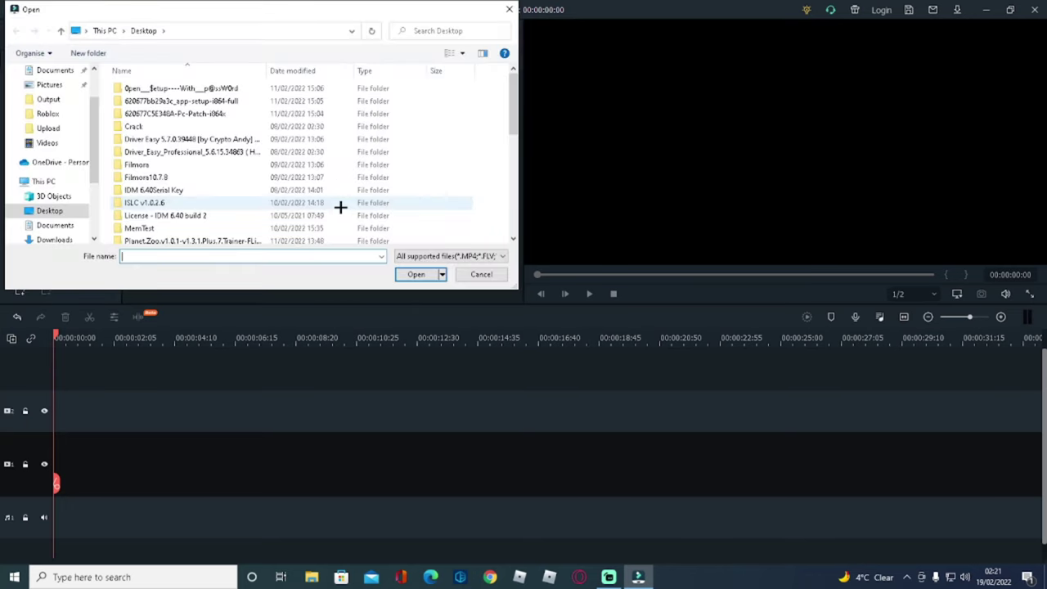
scroll(341, 207, "down", 5)
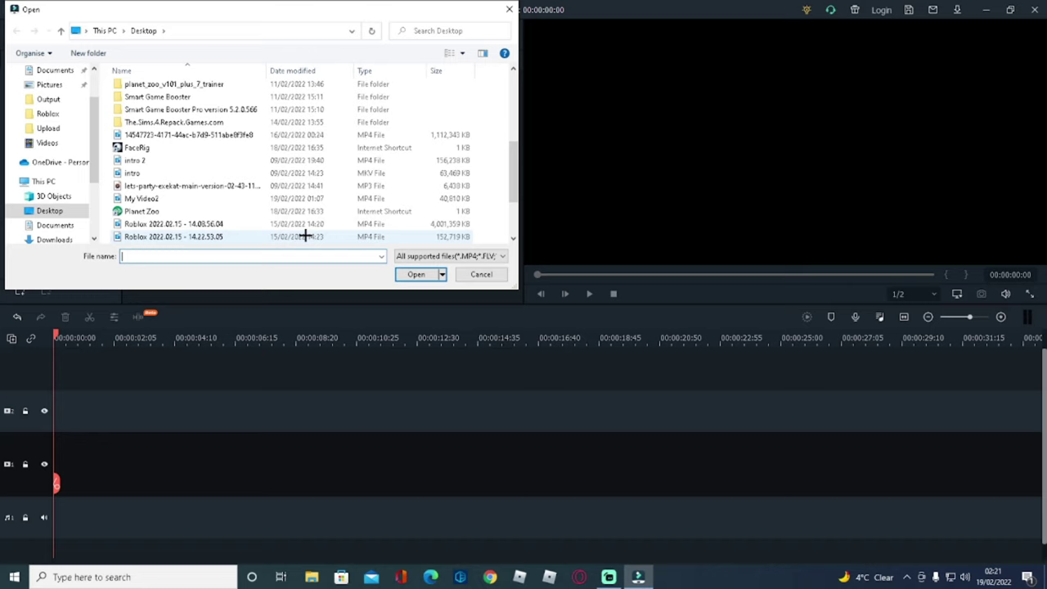
left_click(305, 236)
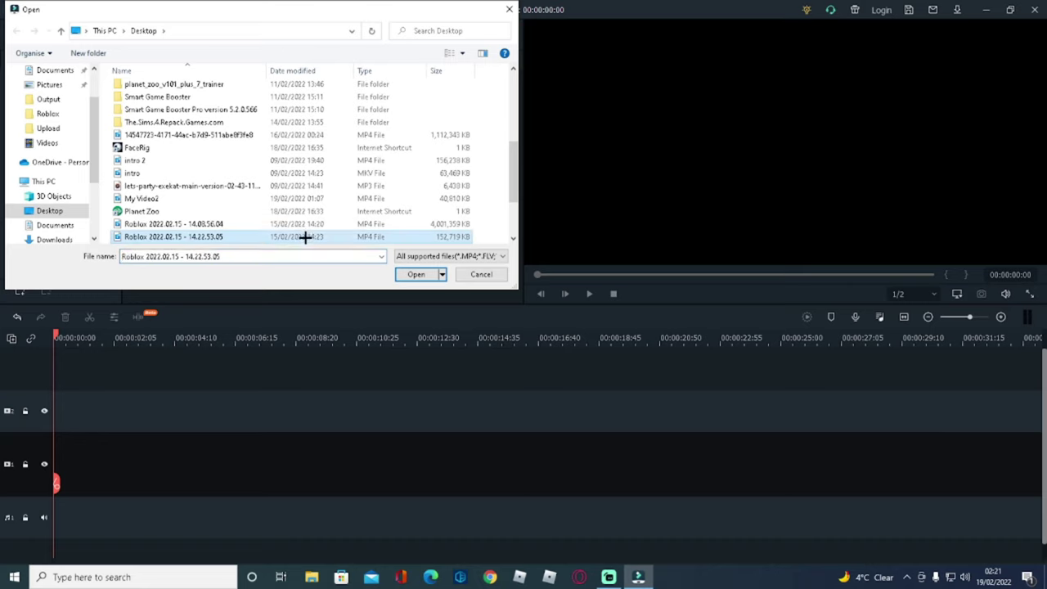
left_click(417, 274)
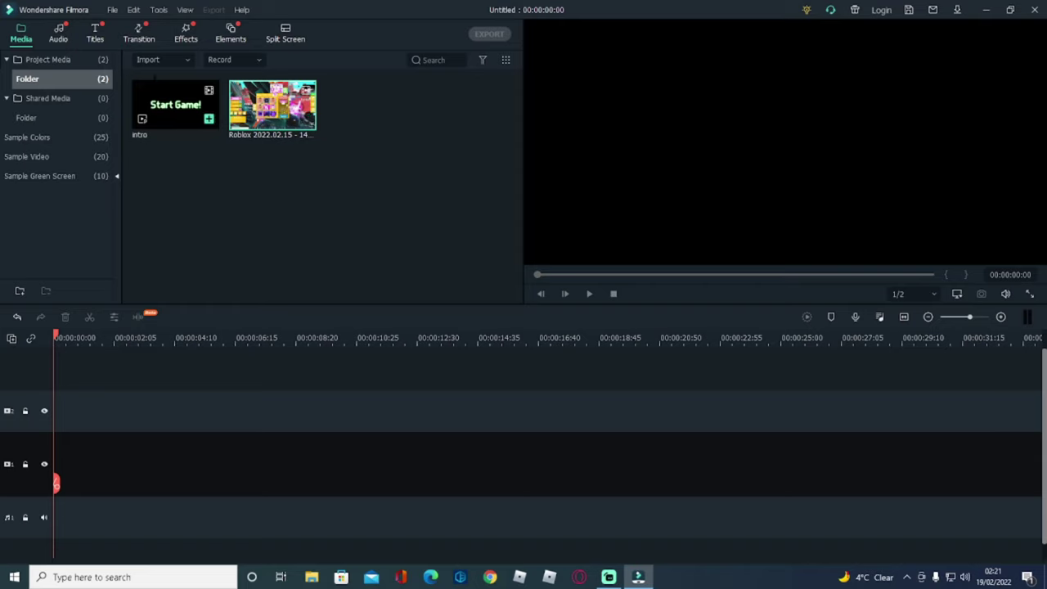
Lay the intro clip at 0:00 on the video track, followed by the Roblox clip.
left_click_drag(188, 106, 95, 452)
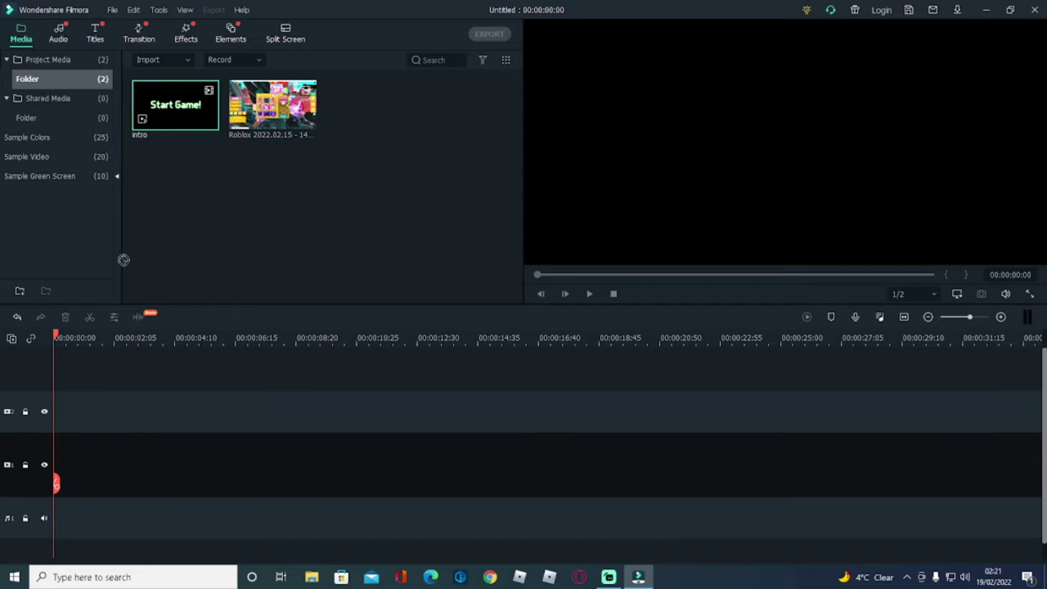
left_click_drag(164, 120, 61, 451)
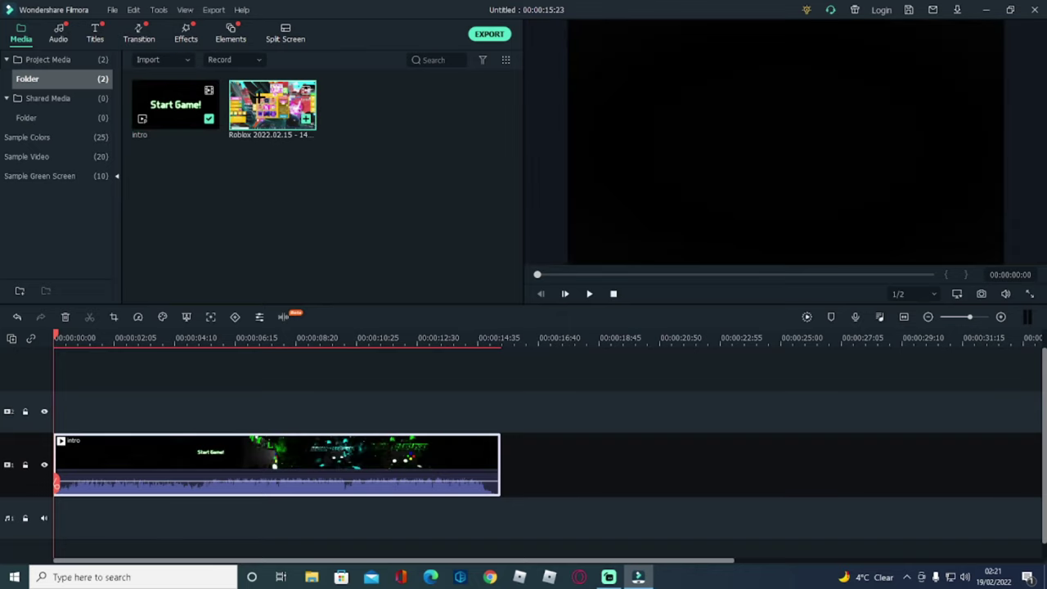
left_click_drag(260, 98, 513, 468)
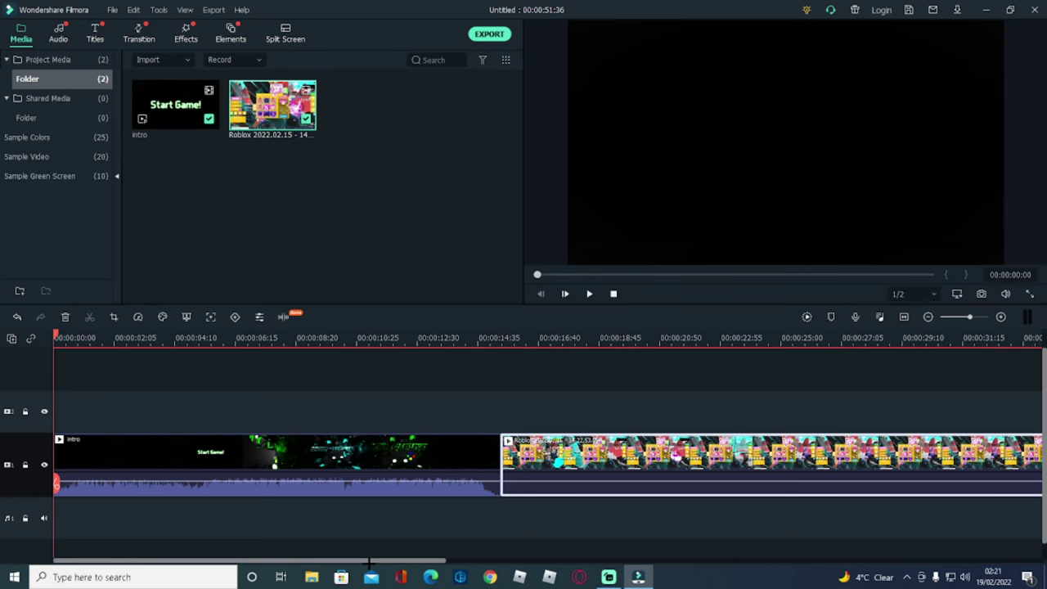
left_click_drag(369, 561, 538, 546)
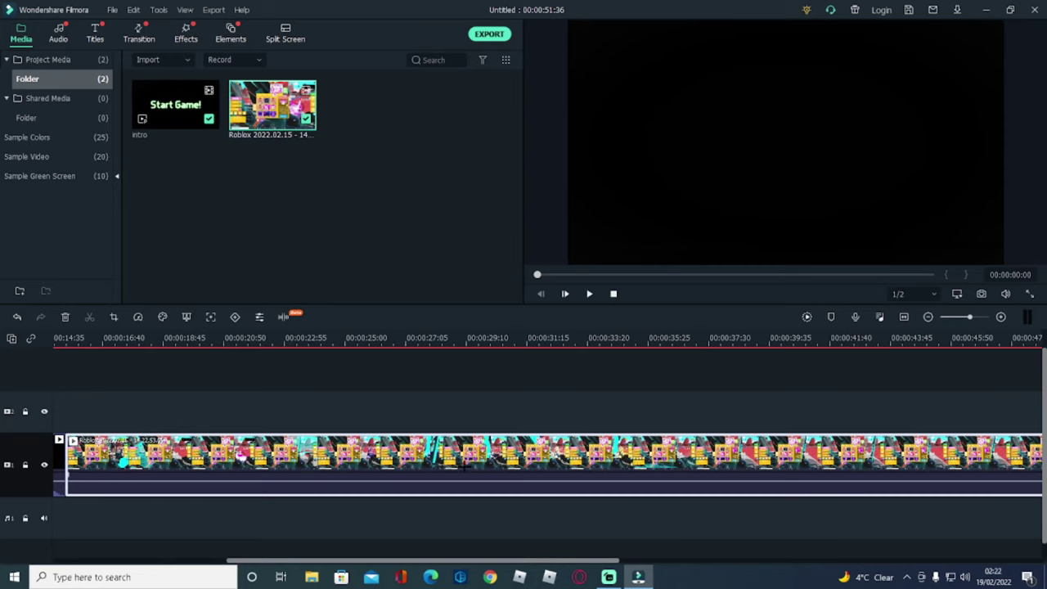
Set the Roblox clip's speed to 2 in Speed and Duration, shortening it to 00:00:18:07.
right_click(372, 450)
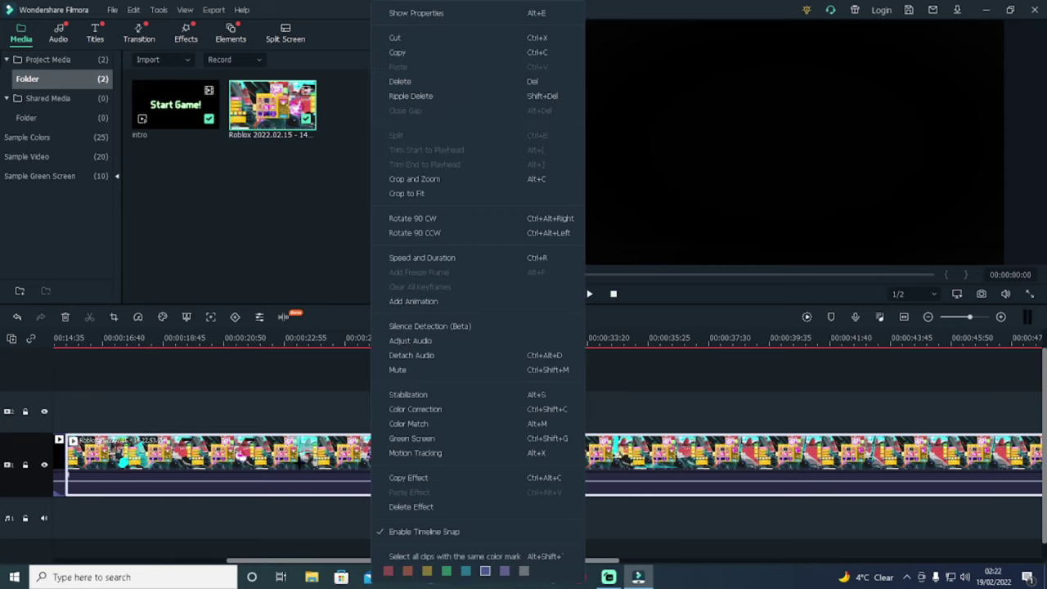
left_click(296, 459)
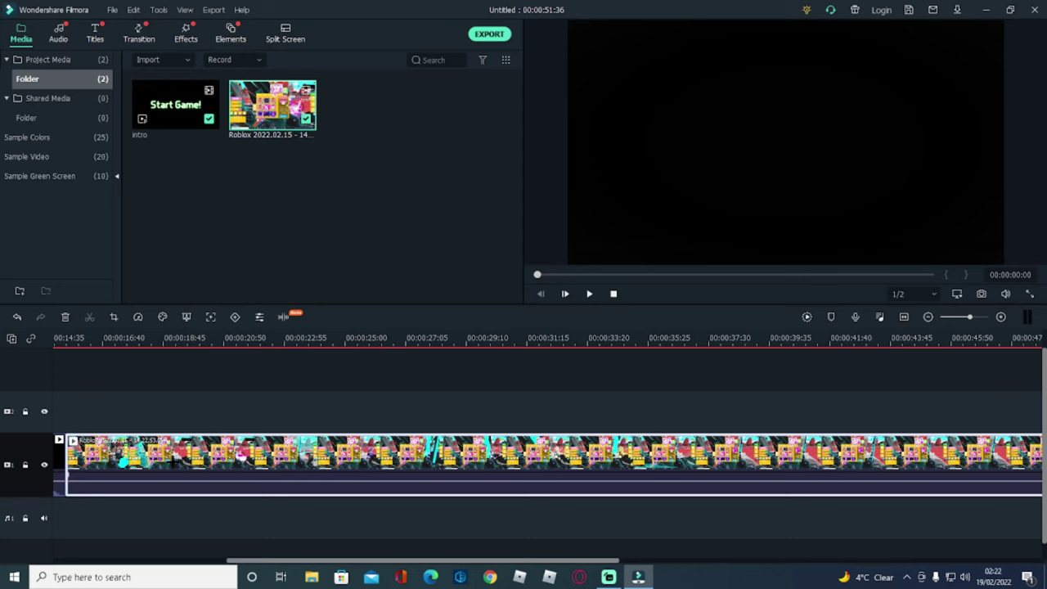
right_click(174, 457)
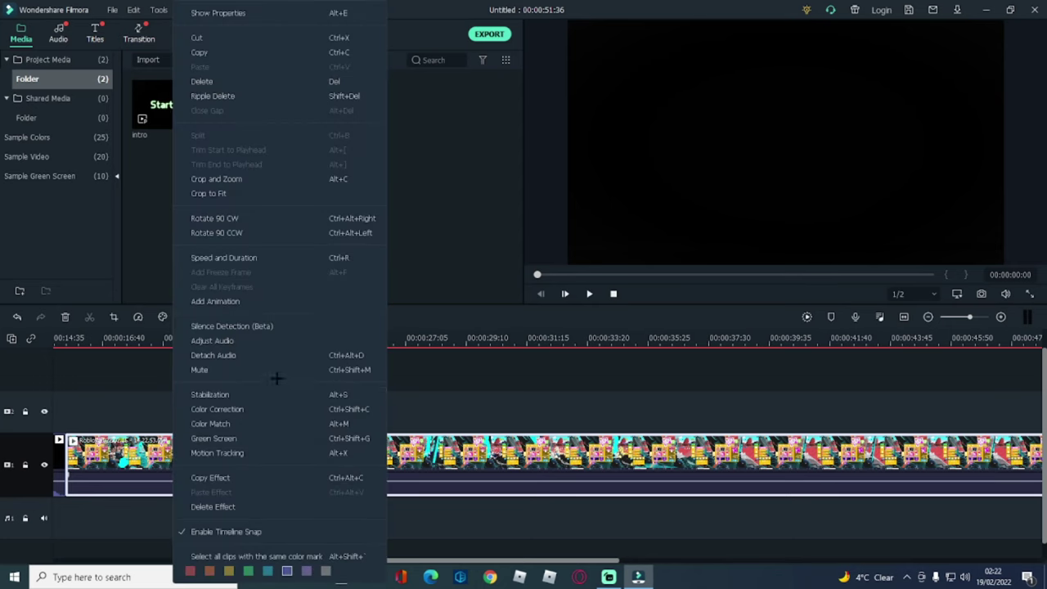
left_click(303, 259)
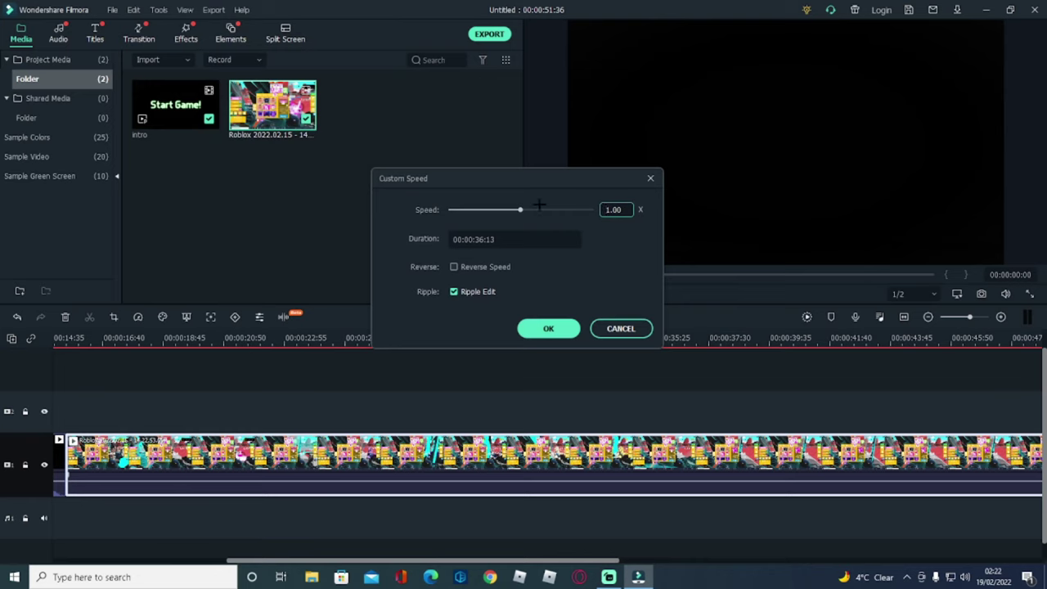
double_click(623, 210)
type("2")
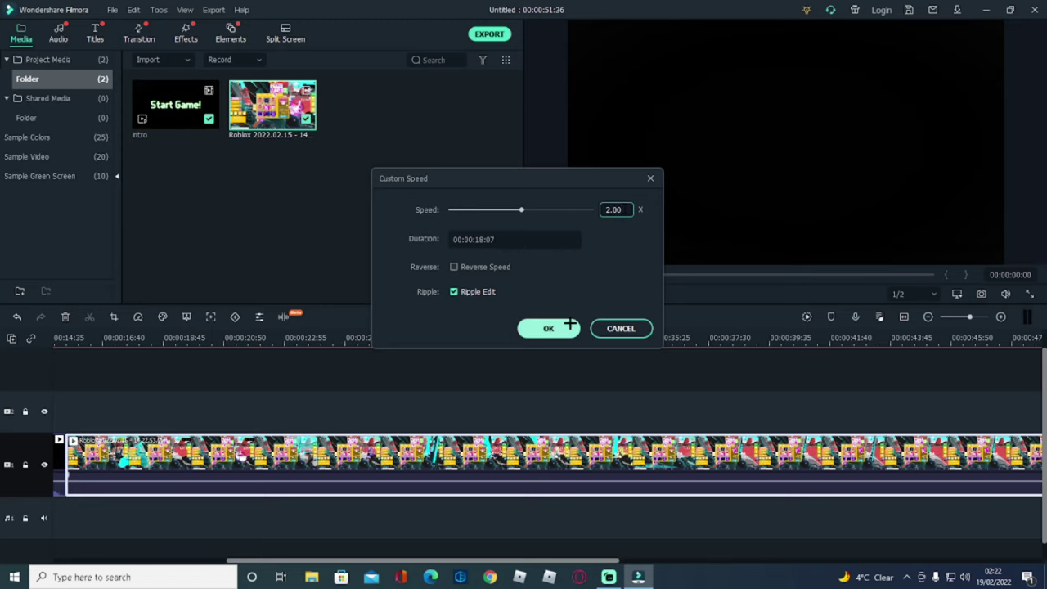
left_click(561, 327)
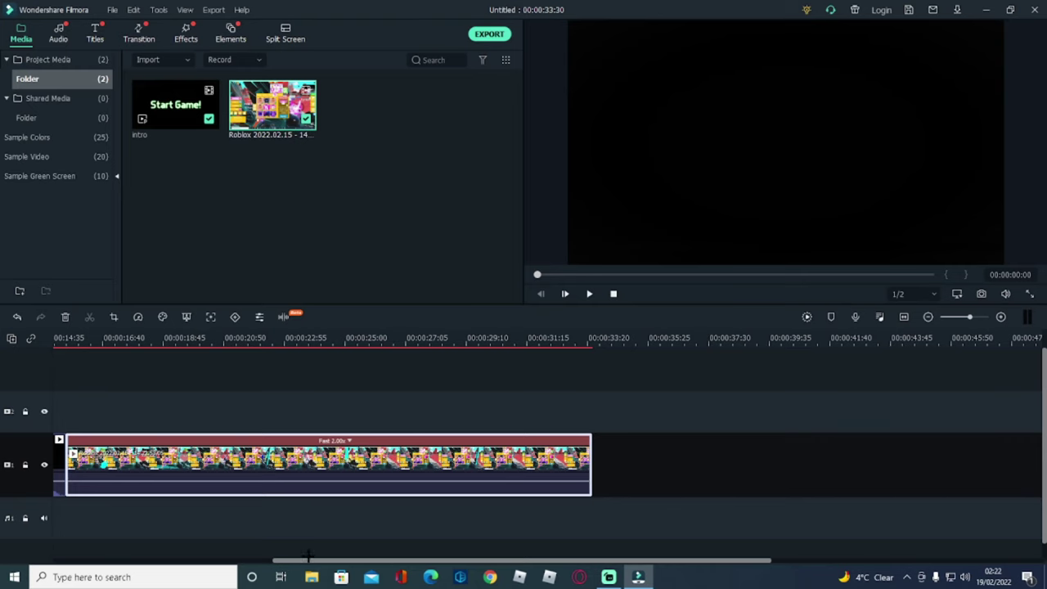
Detach the audio from the sped-up Roblox gameplay clip.
left_click_drag(302, 561, 79, 561)
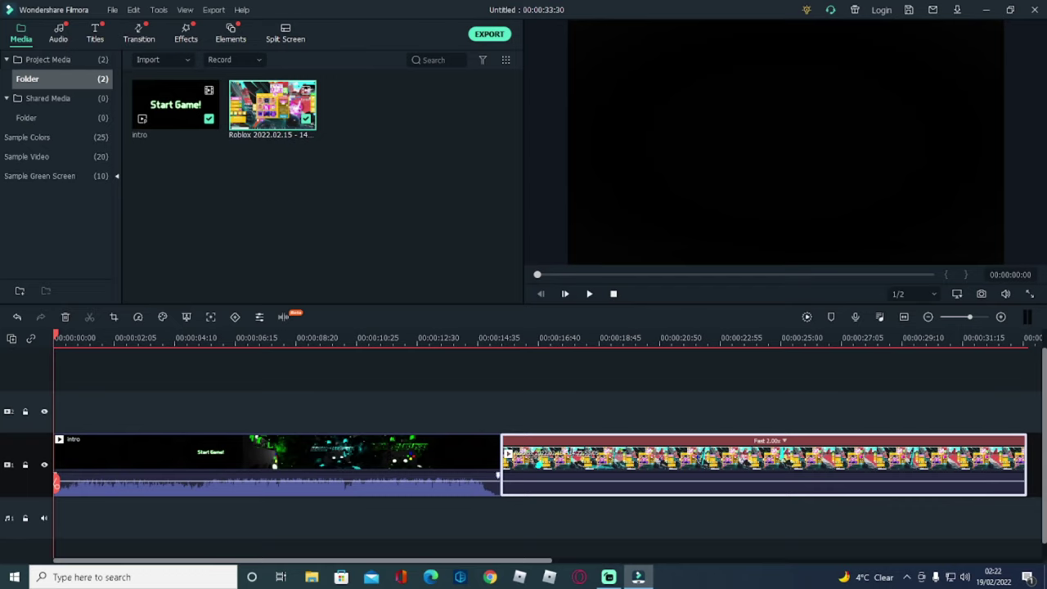
left_click(498, 475)
left_click(572, 456)
left_click_drag(353, 561, 508, 571)
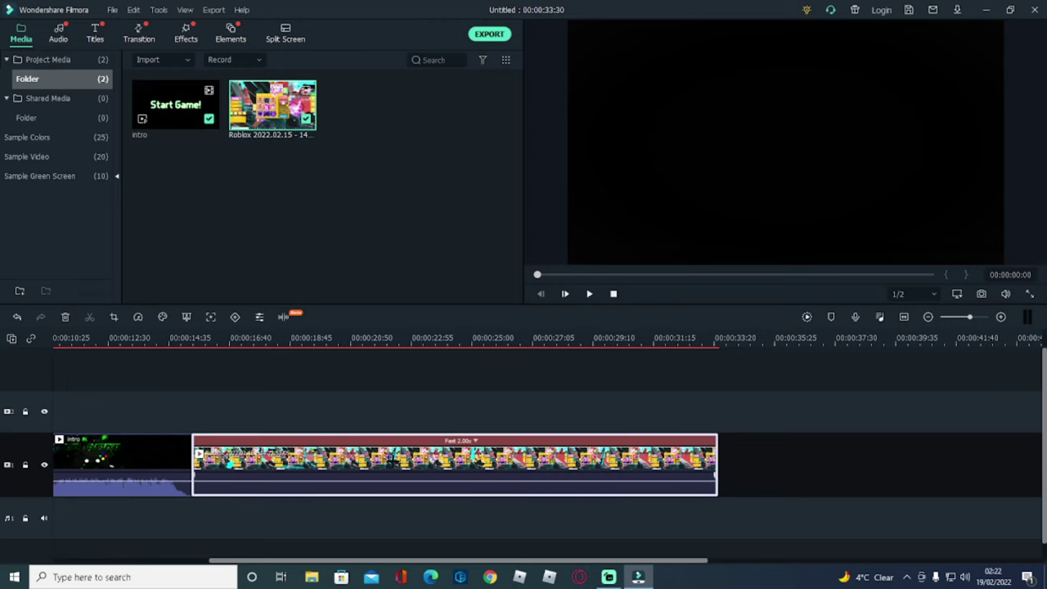
right_click(393, 462)
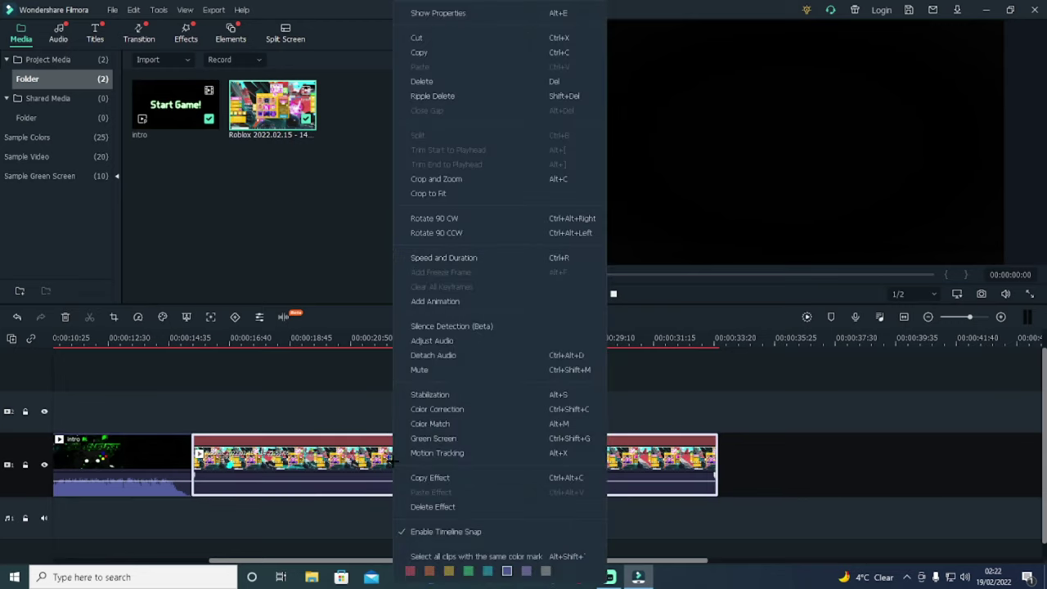
left_click(459, 355)
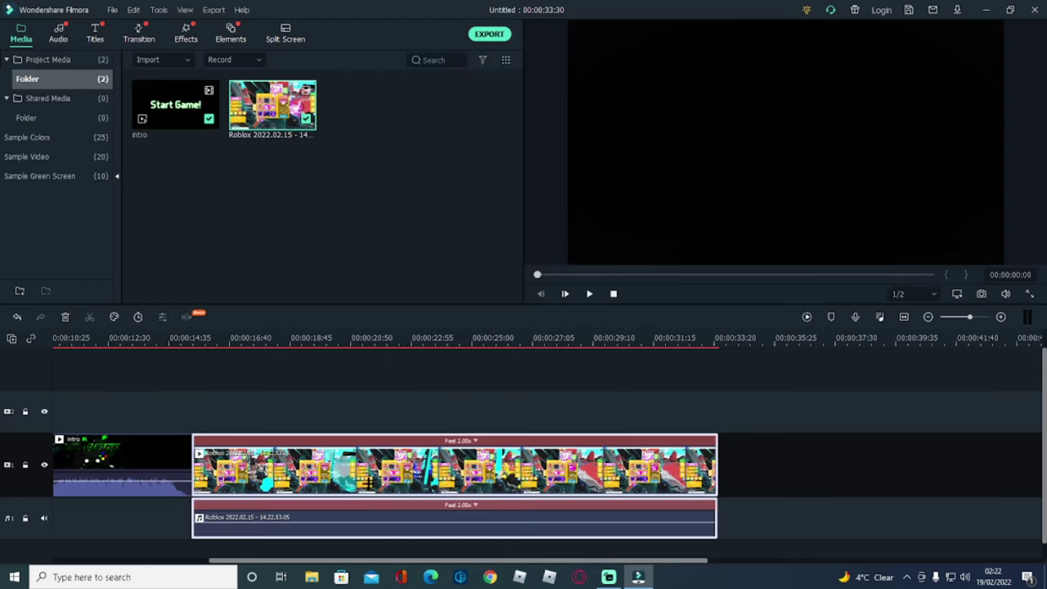
Delete the detached gameplay audio clip from the timeline.
left_click(393, 403)
left_click(357, 533)
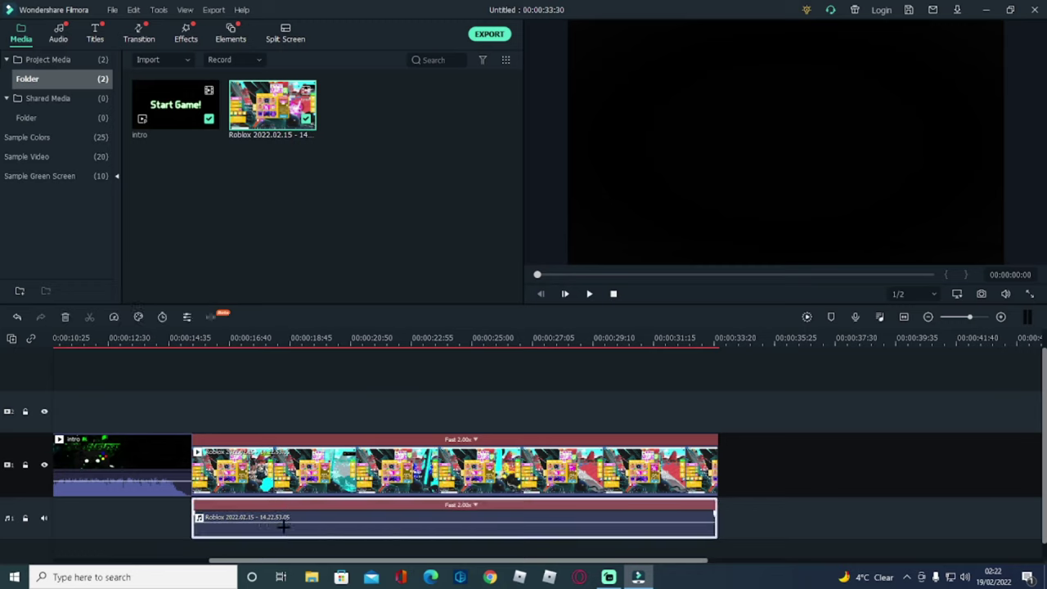
right_click(379, 521)
left_click(434, 307)
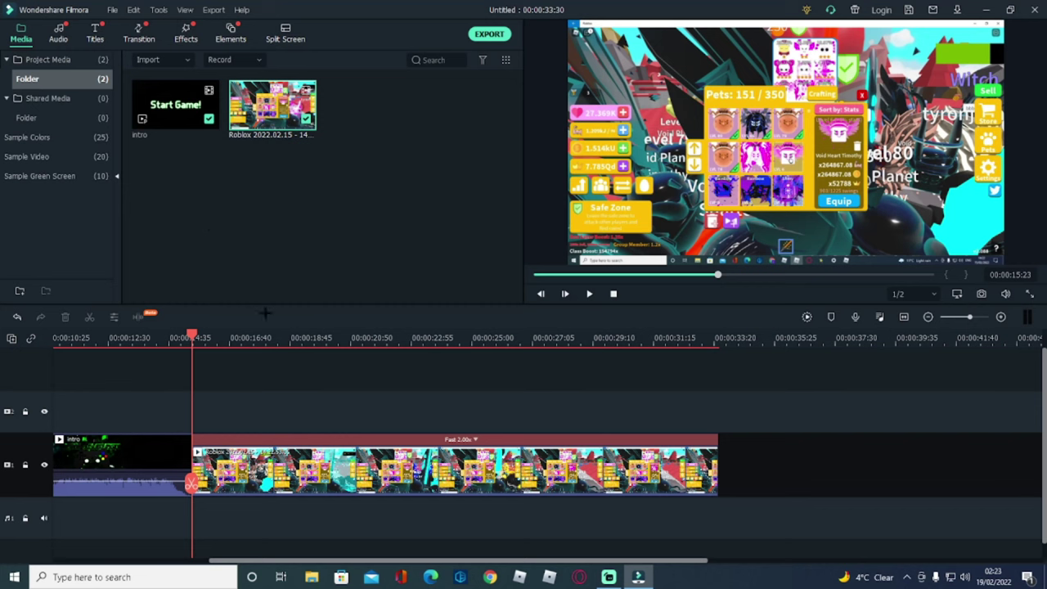
Import the Stellar Wind - Unicorn Heads MP3 and place it on the audio track under the gameplay.
right_click(205, 201)
left_click(221, 216)
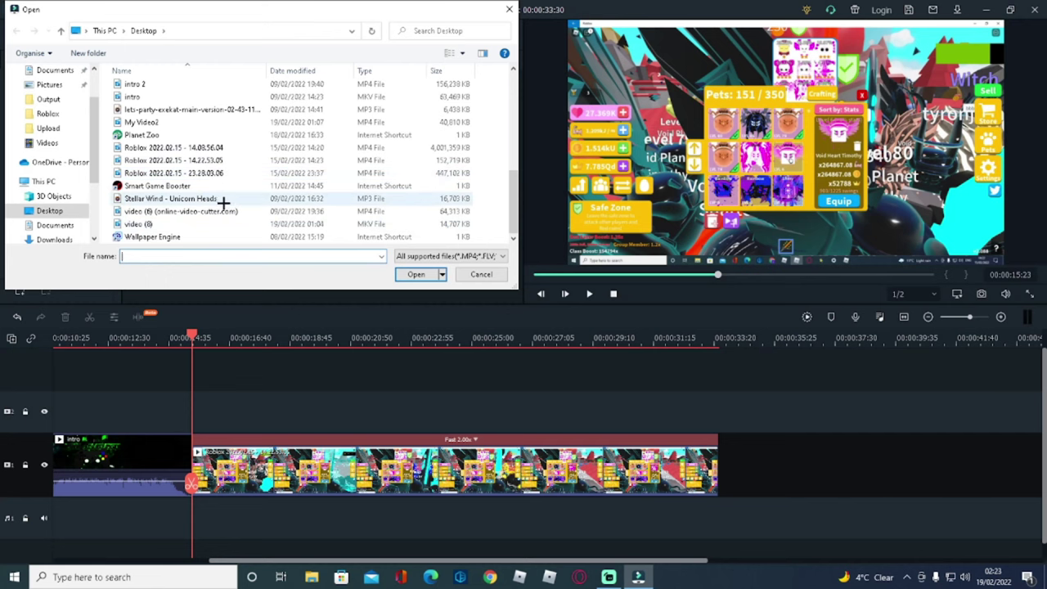
left_click(222, 199)
left_click(419, 274)
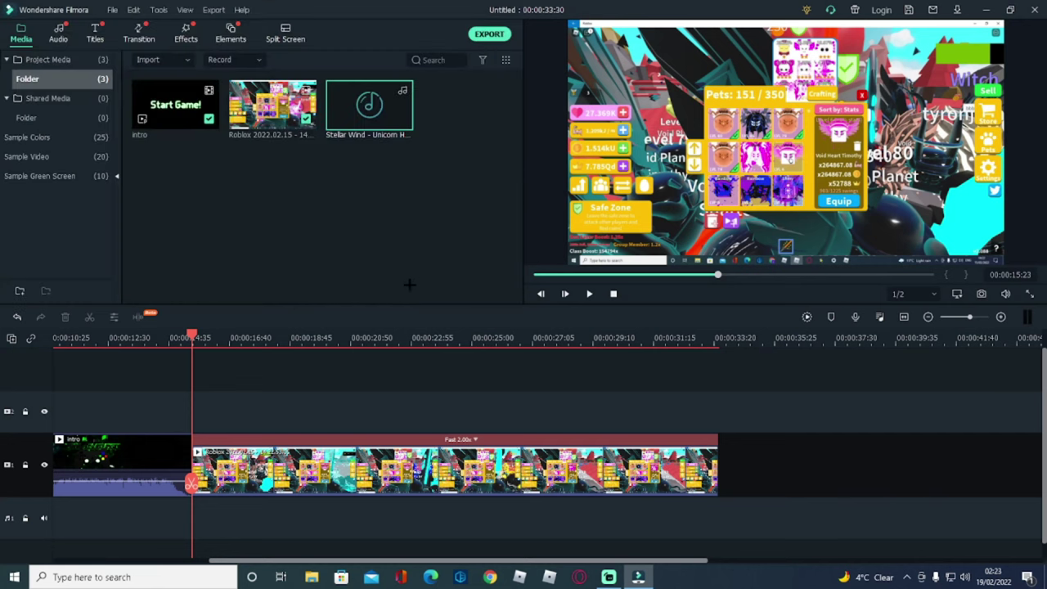
left_click_drag(381, 140, 200, 526)
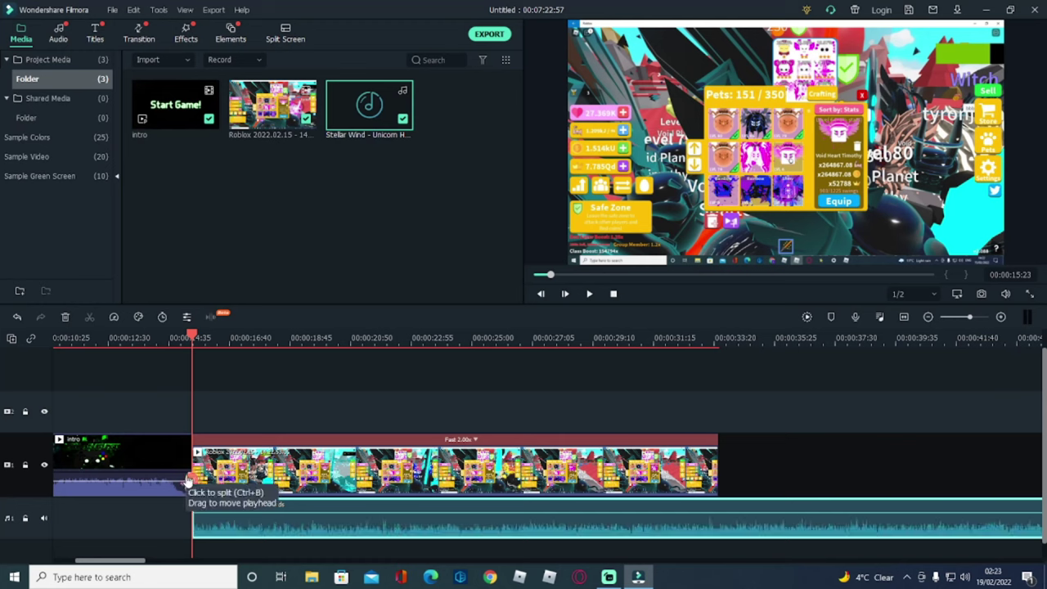
Move the playhead to the end of the sped-up Roblox clip at 00:00:33:30.
left_click_drag(190, 488, 1026, 548)
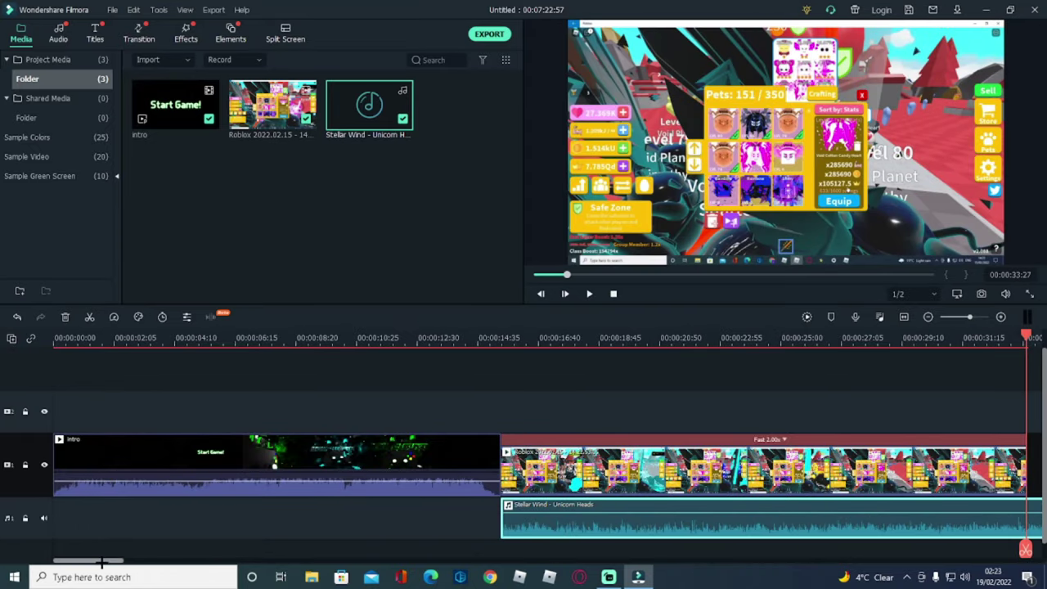
left_click_drag(102, 560, 122, 561)
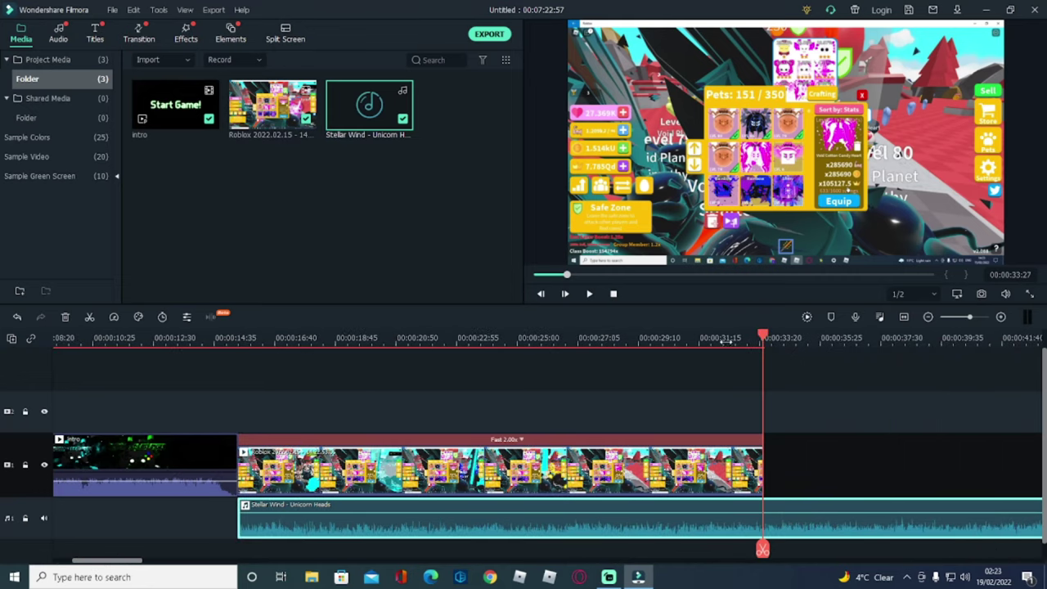
left_click_drag(762, 383, 764, 383)
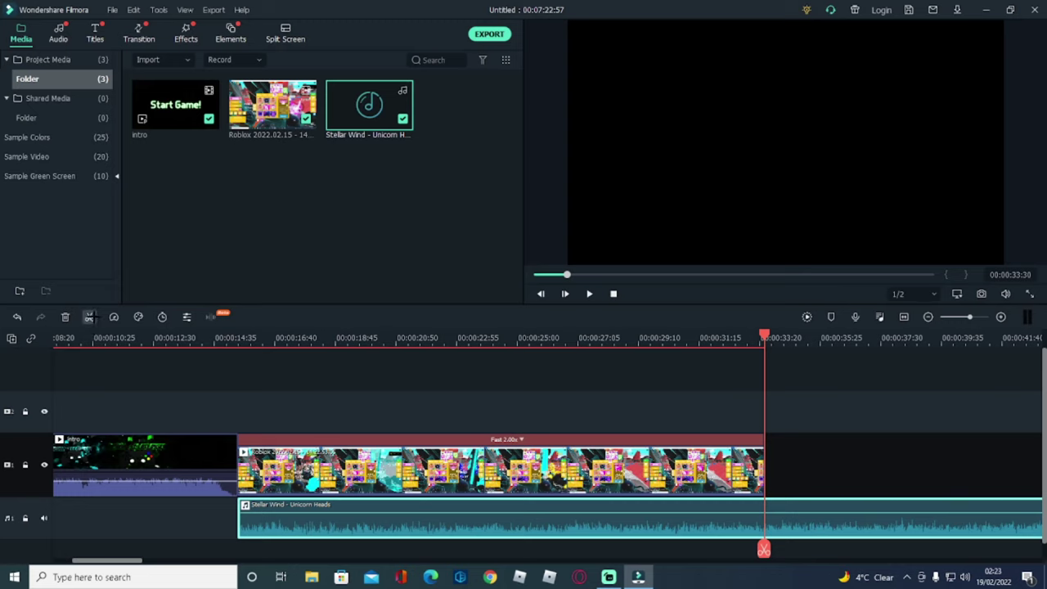
Split the Stellar Wind music at 00:00:33:30 and delete the tail piece.
left_click(90, 317)
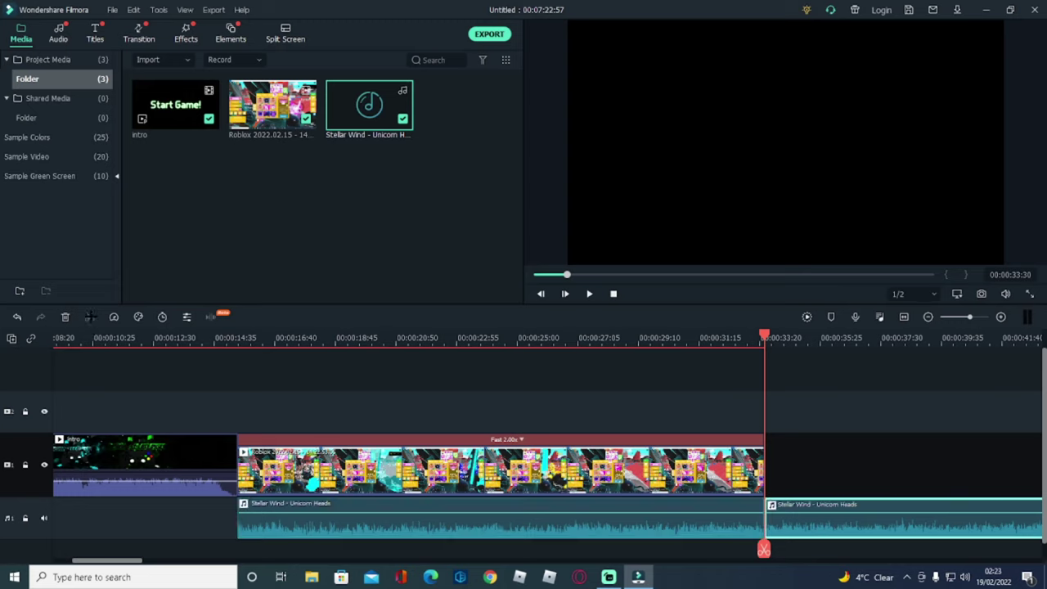
right_click(802, 514)
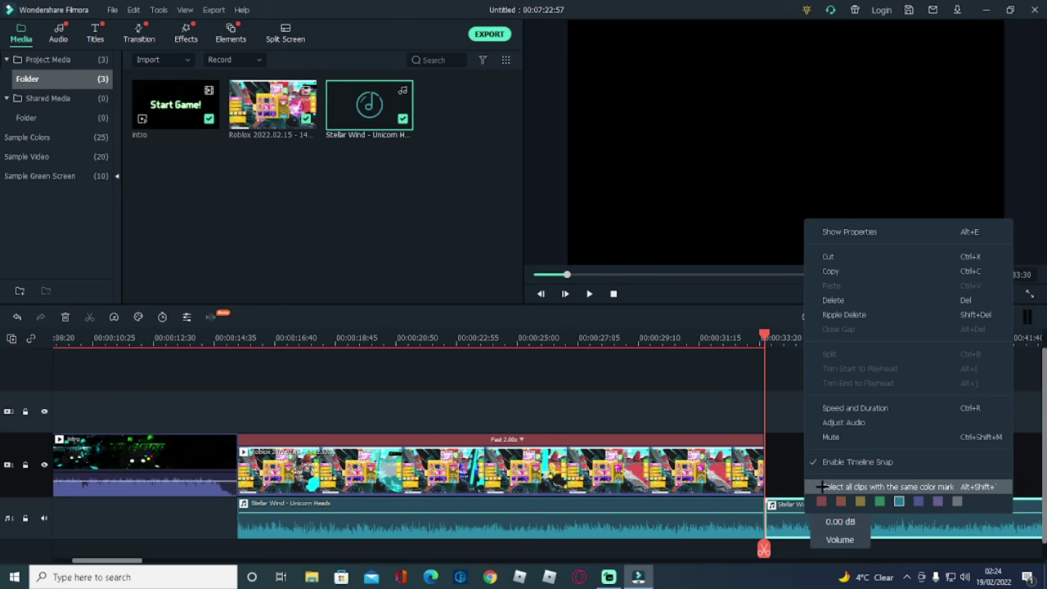
left_click(790, 513)
right_click(792, 513)
left_click(813, 515)
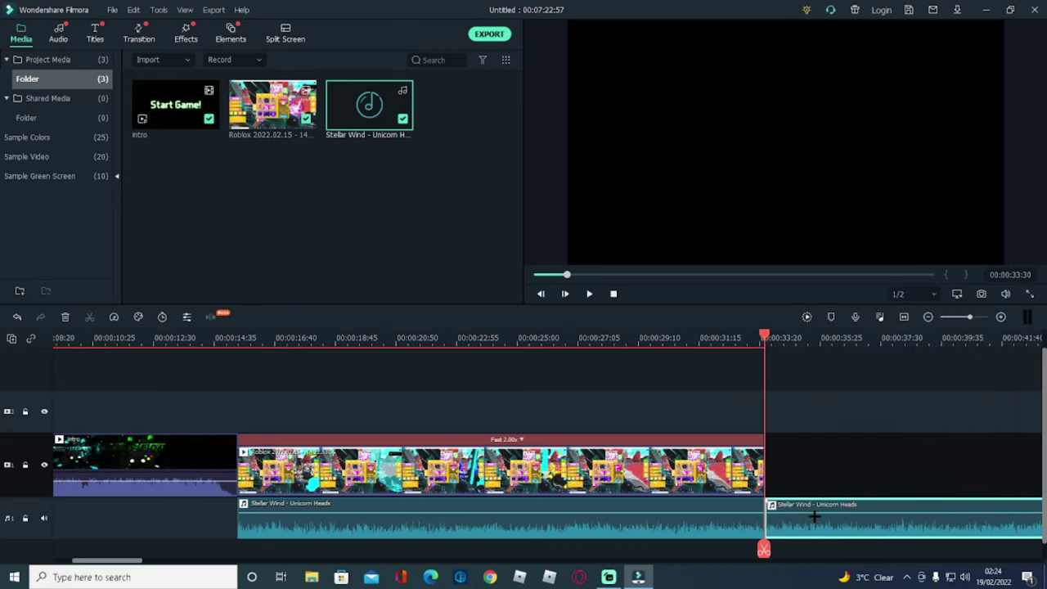
right_click(815, 515)
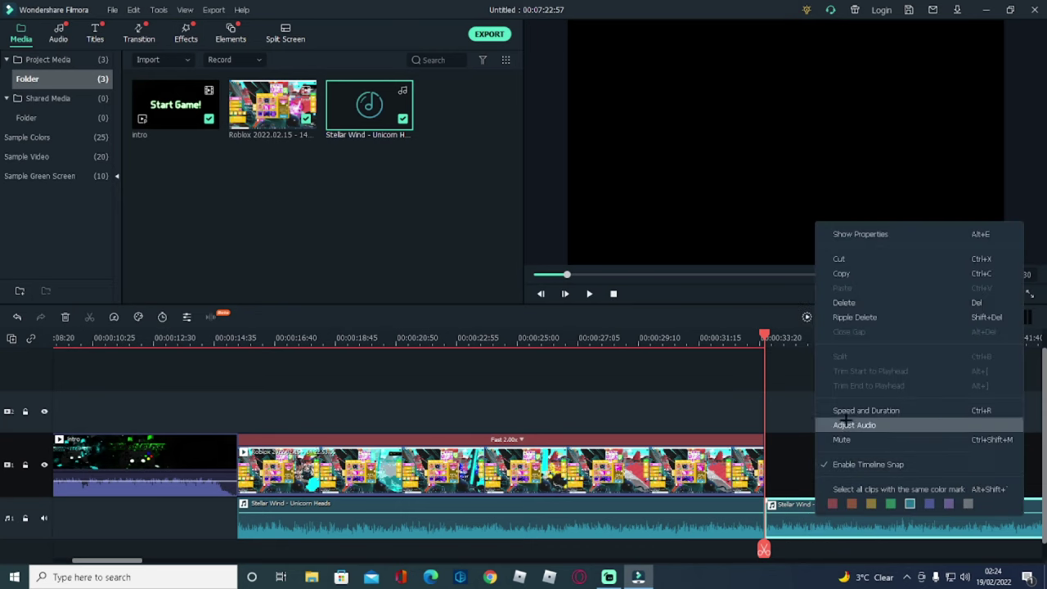
left_click(862, 300)
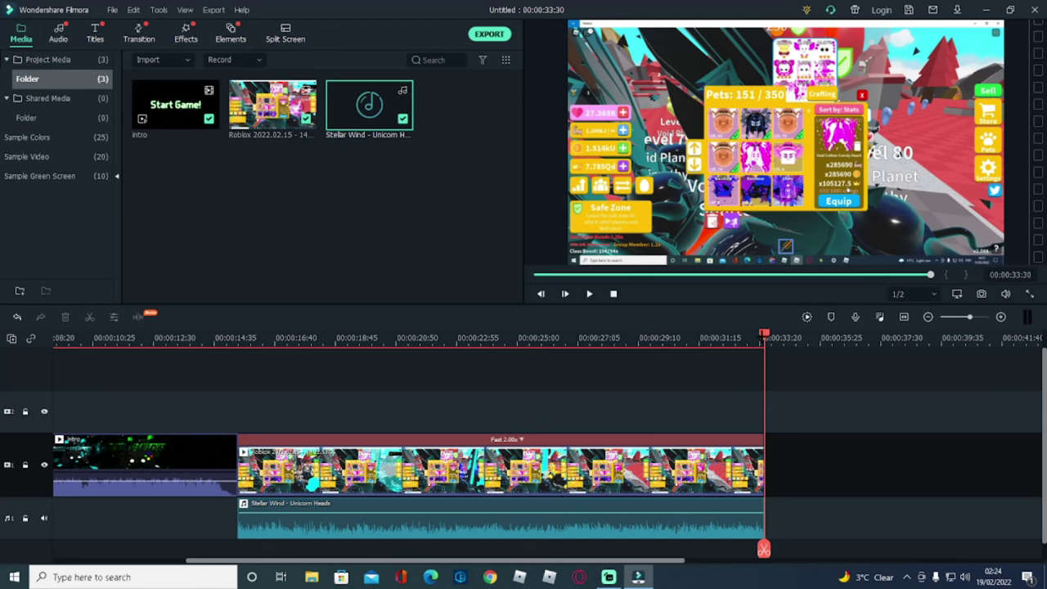
left_click(708, 337)
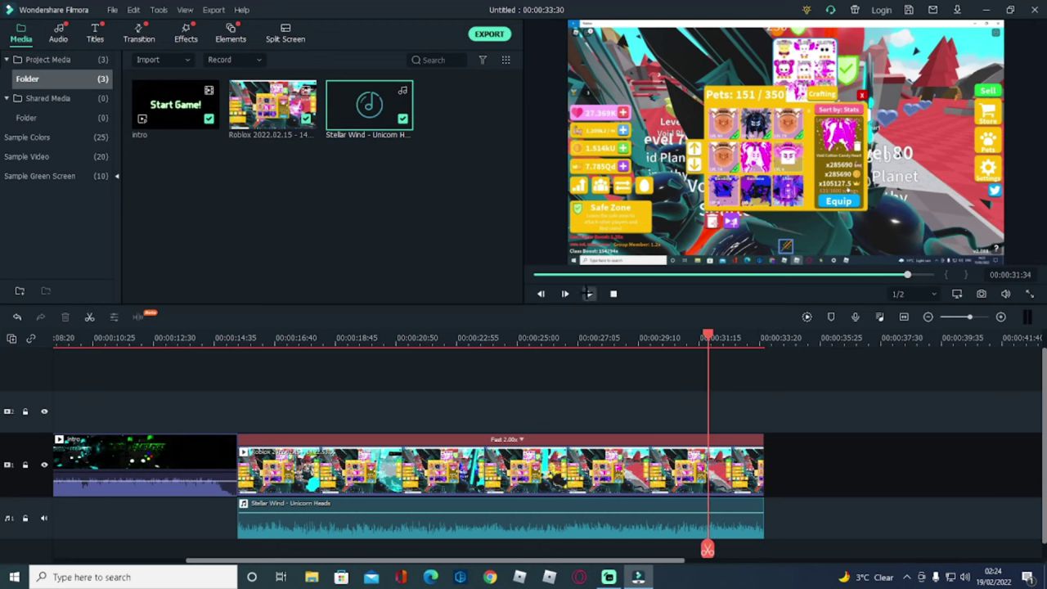
left_click(588, 293)
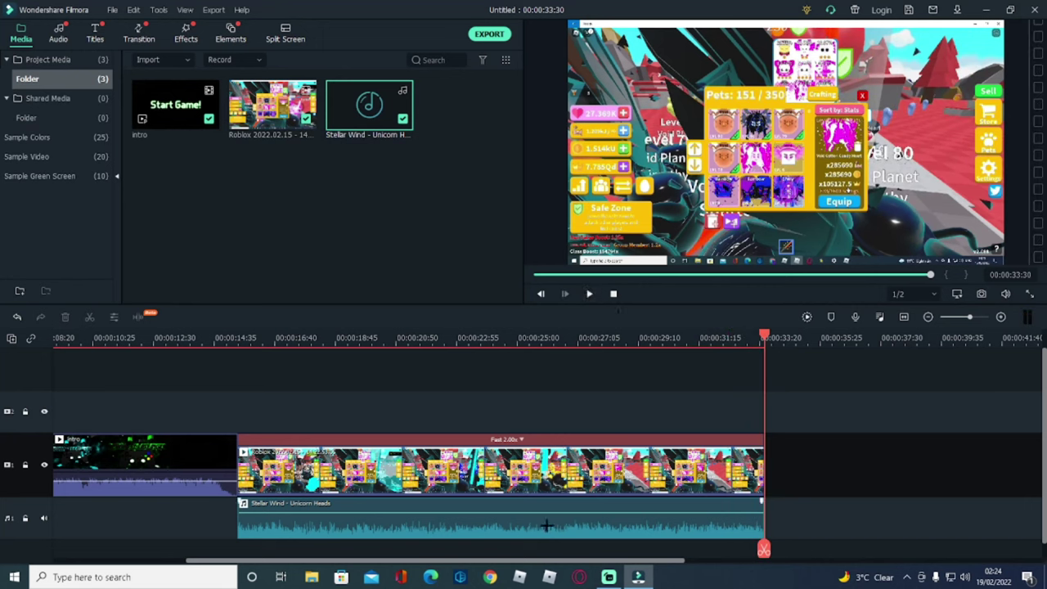
mouse_move(499, 513)
left_click_drag(499, 512, 507, 517)
left_click(646, 458)
left_click(668, 525)
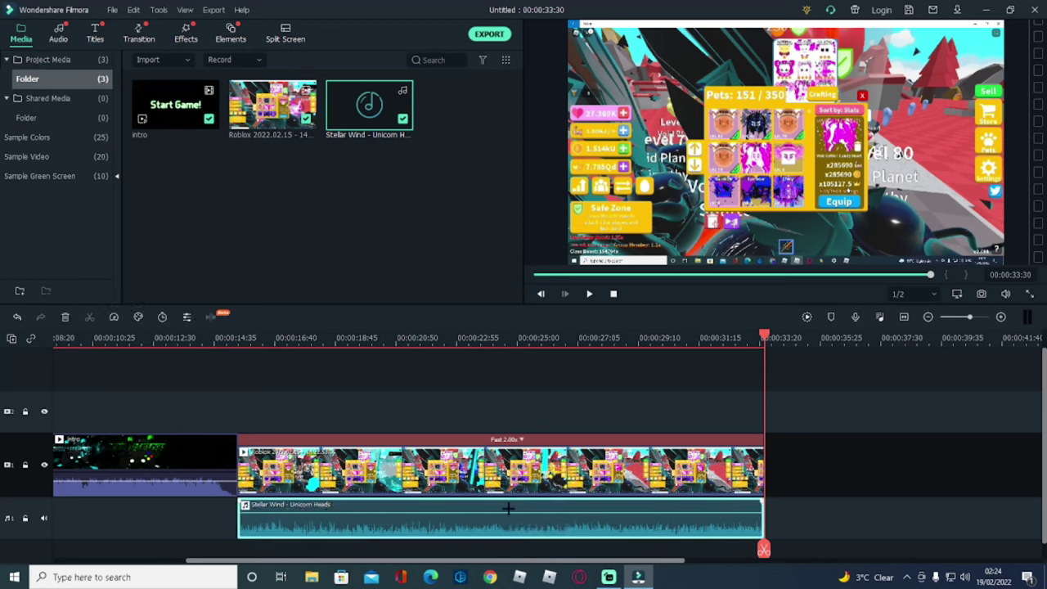
Apply a 5.00 s fade-out to the Stellar Wind music and play the ending to hear it.
right_click(643, 521)
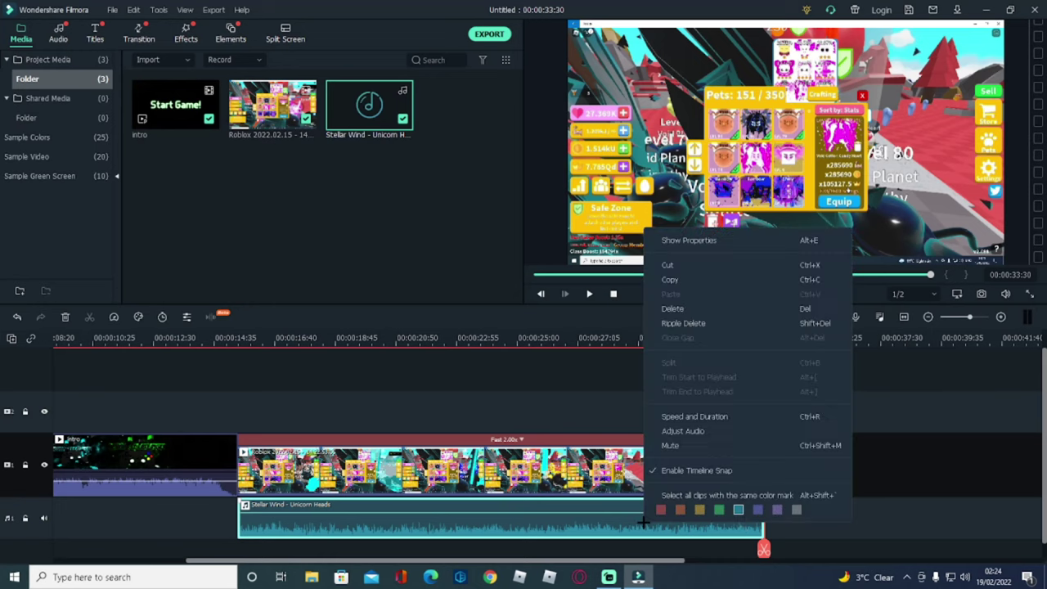
left_click(683, 431)
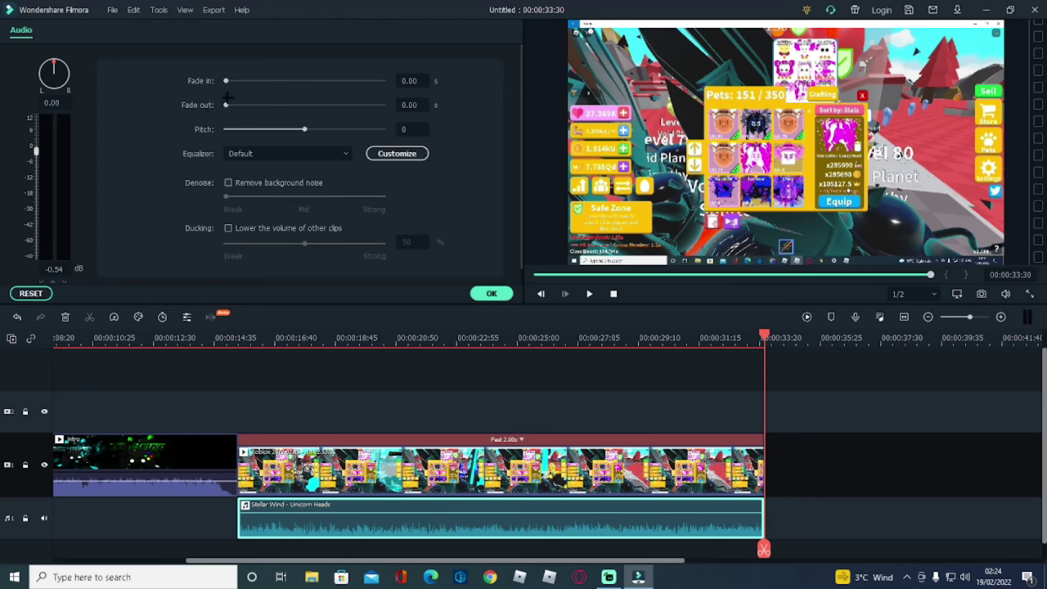
left_click_drag(225, 105, 267, 109)
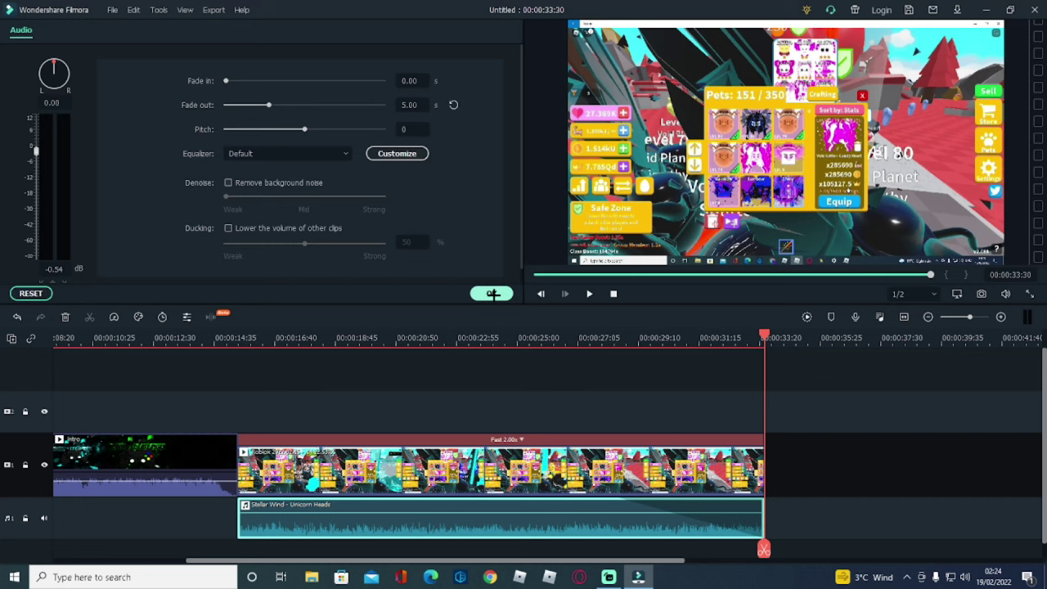
left_click(492, 294)
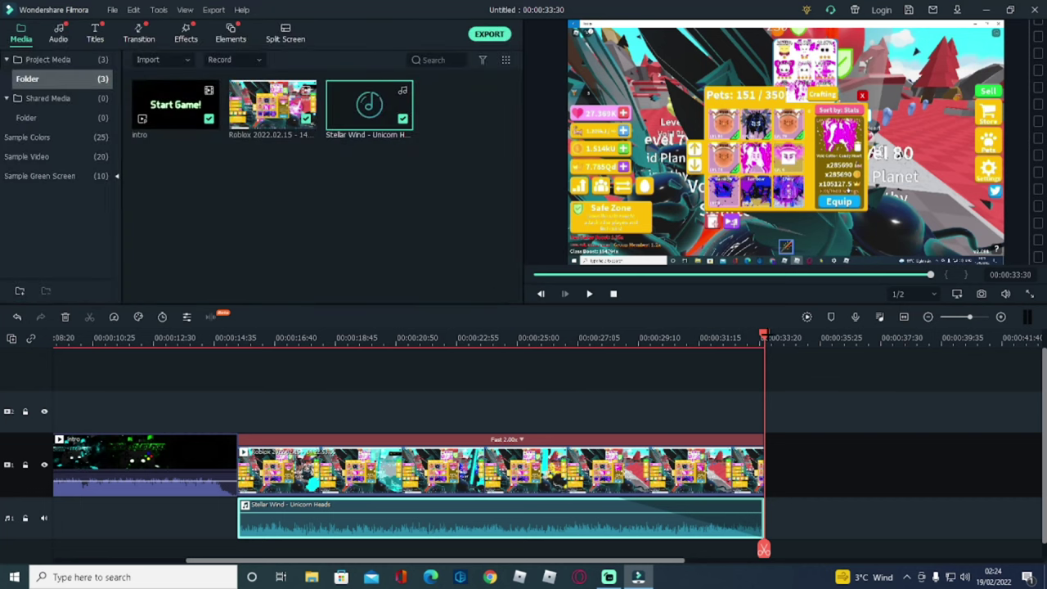
left_click_drag(763, 549, 691, 549)
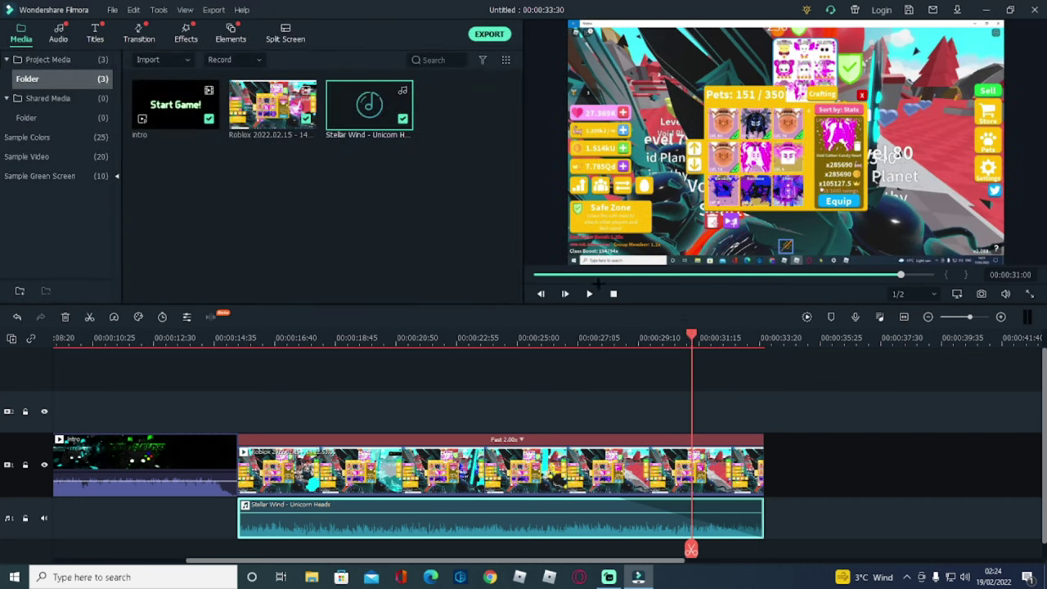
left_click(589, 293)
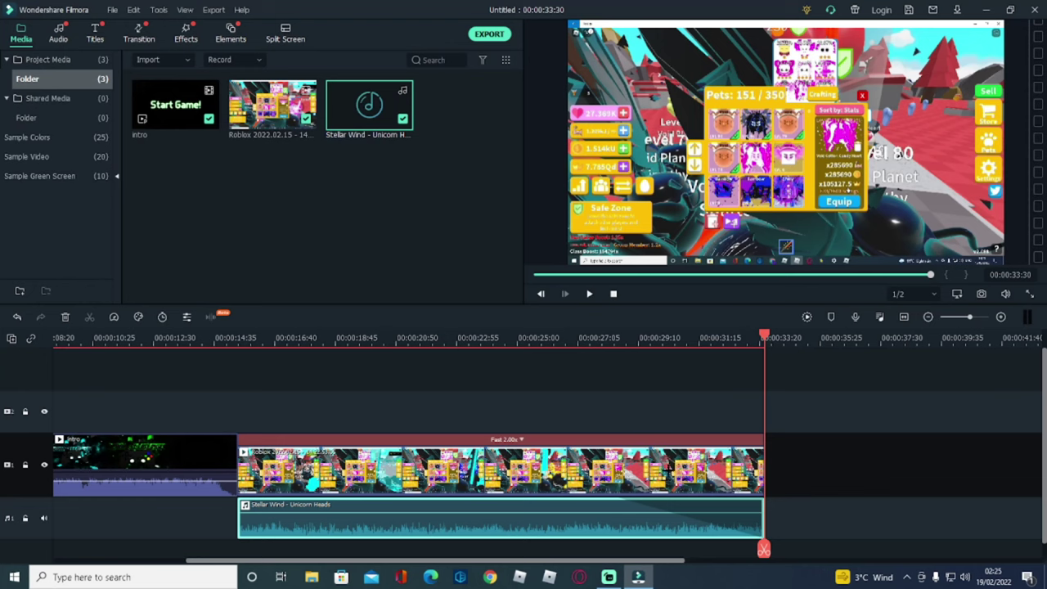
Add a second copy of the Start Game! intro after the Roblox clip, extending the project to 00:00:48:53.
left_click(168, 129)
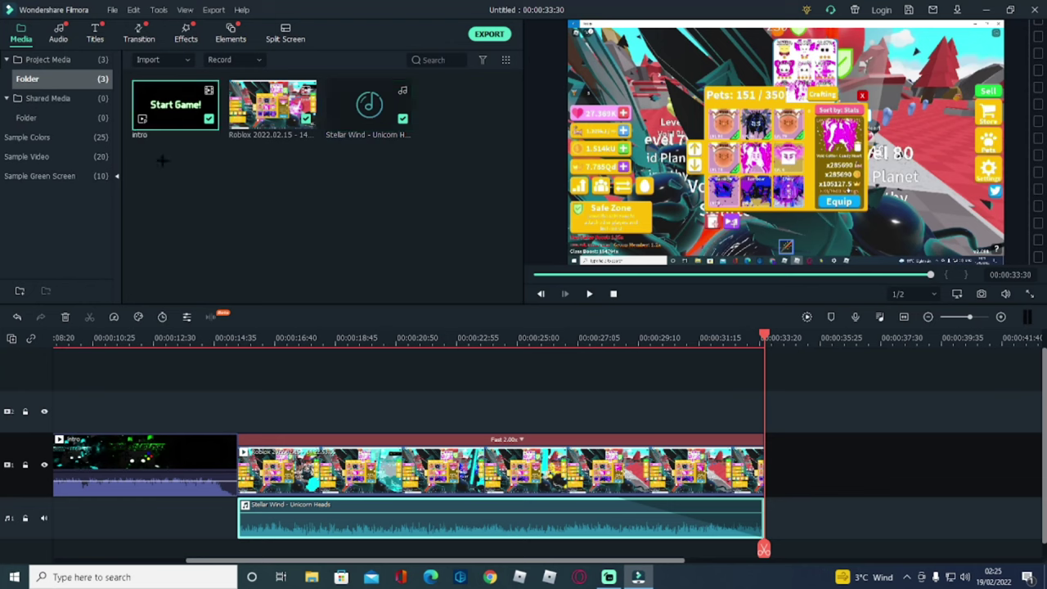
left_click_drag(168, 123, 777, 462)
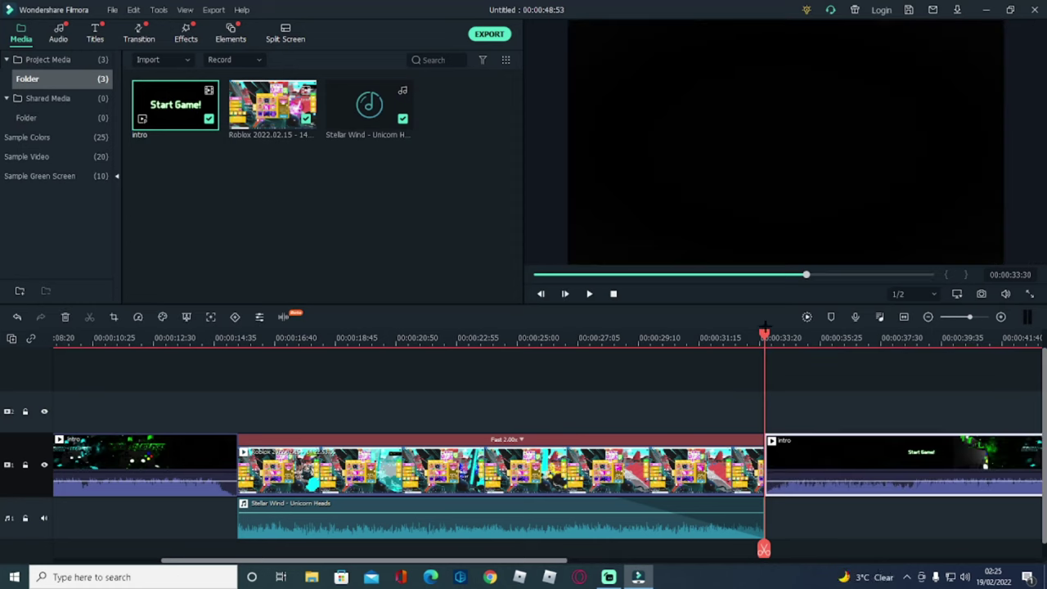
left_click_drag(764, 335, 381, 335)
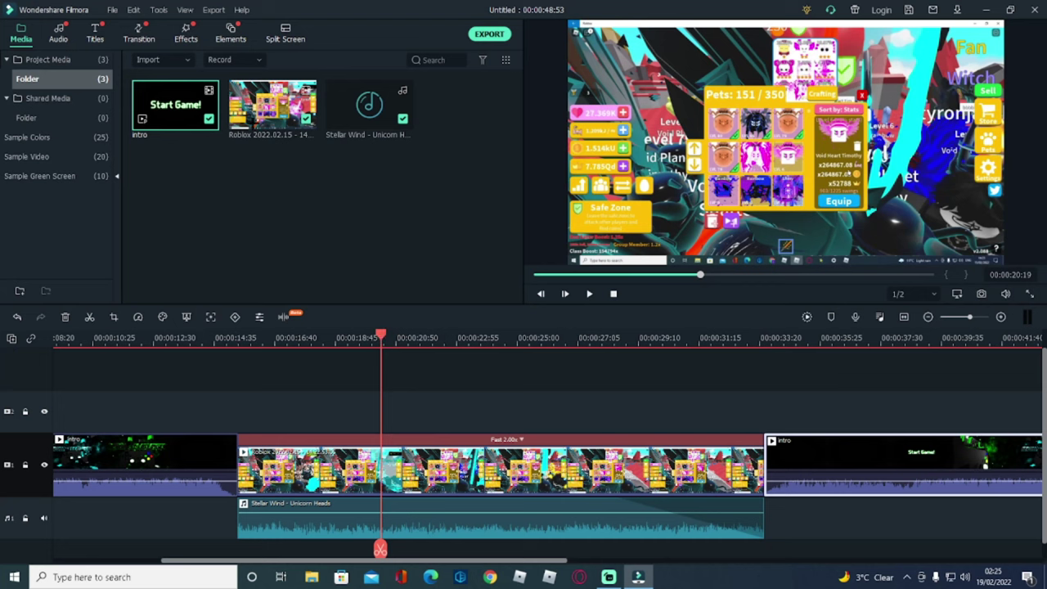
Place Linear 27 between intro and gameplay, and Linear 4 between gameplay and outro.
left_click(126, 35)
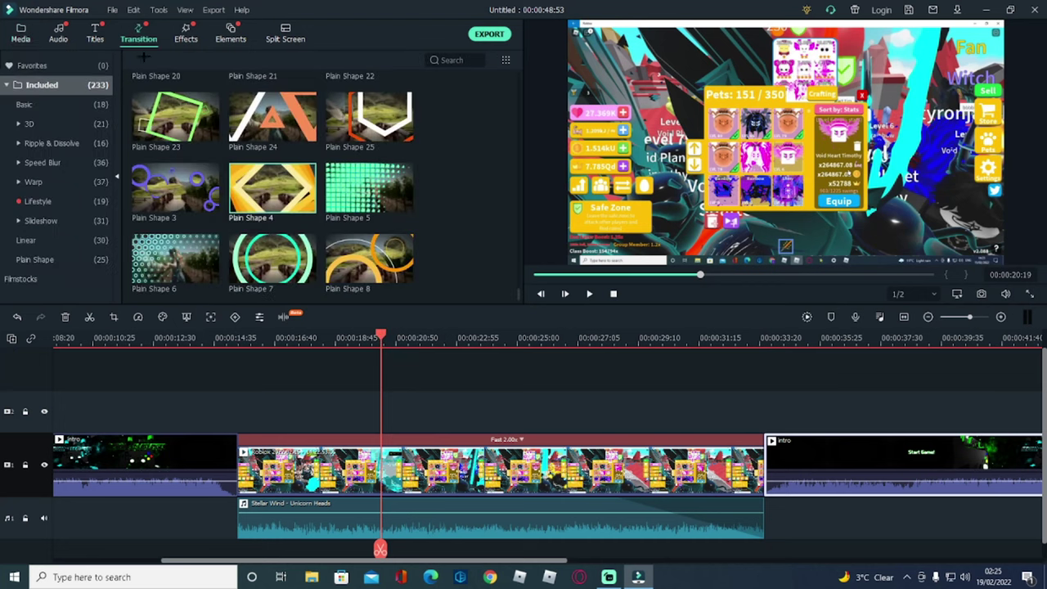
scroll(294, 235, "down", 15)
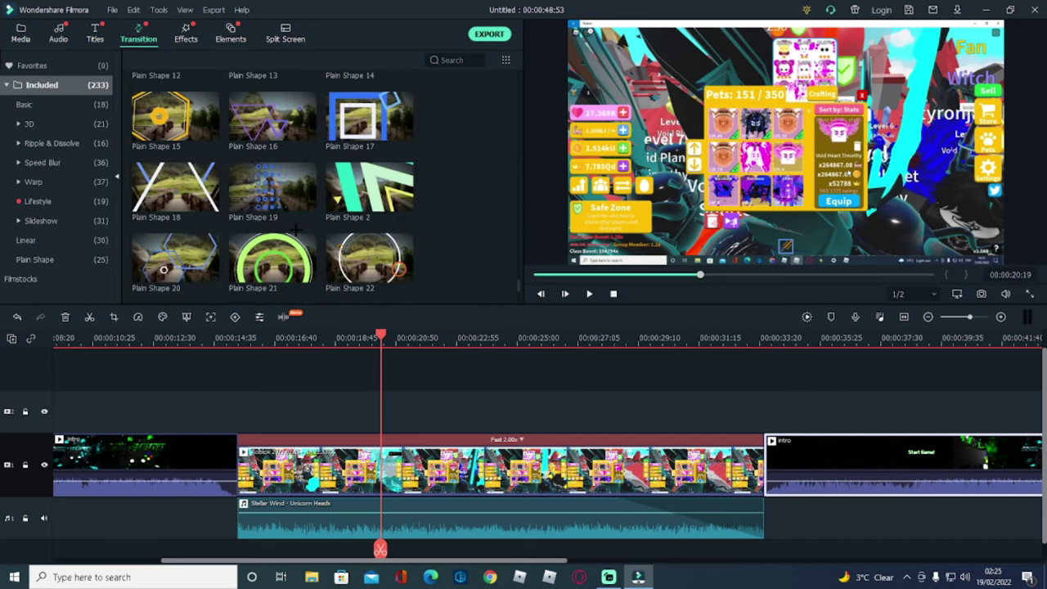
scroll(301, 204, "up", 15)
left_click(280, 121)
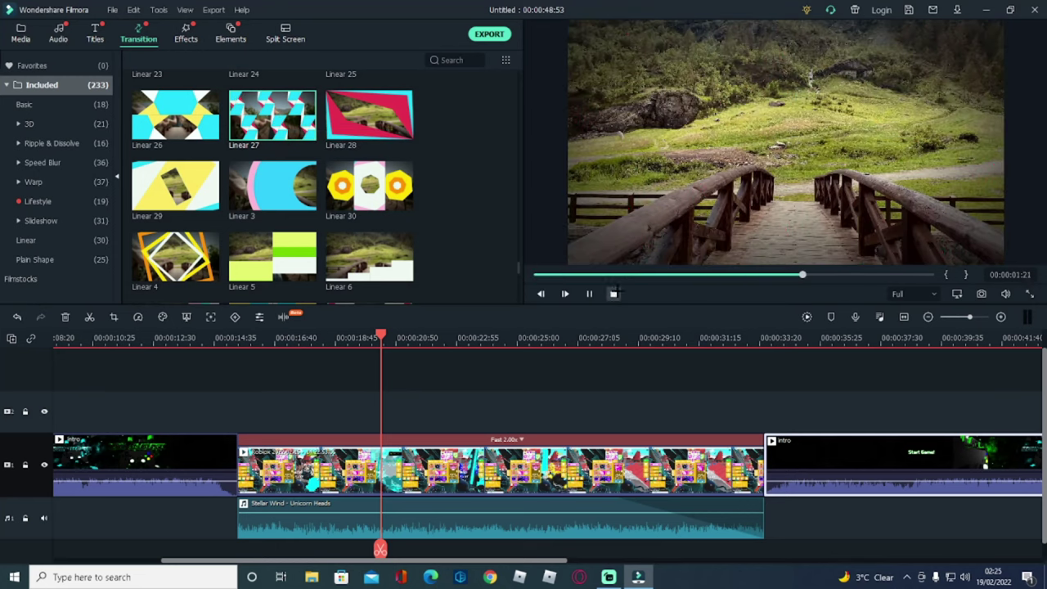
left_click(614, 292)
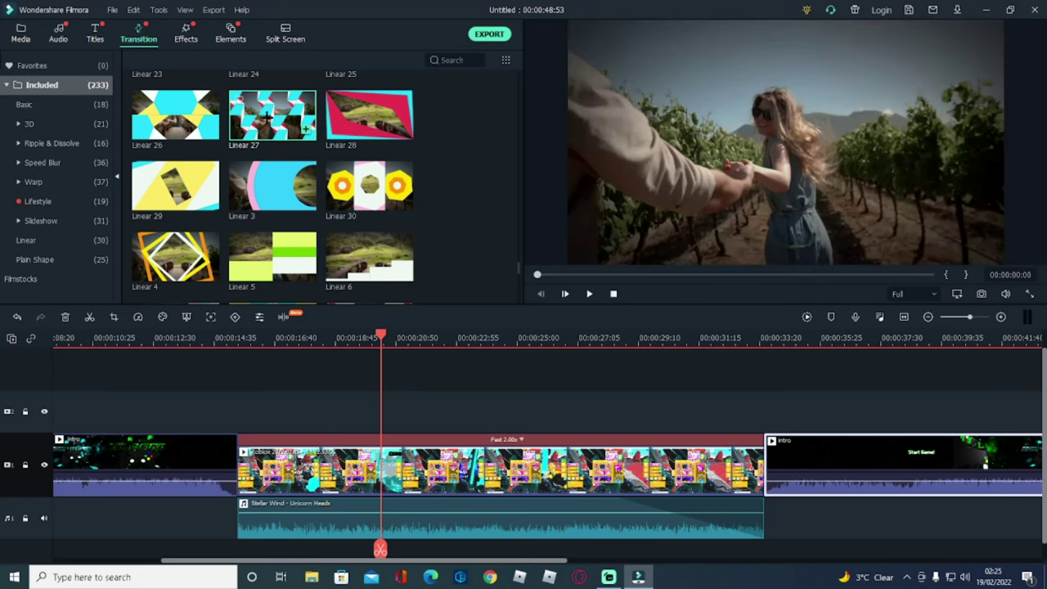
left_click_drag(263, 116, 232, 482)
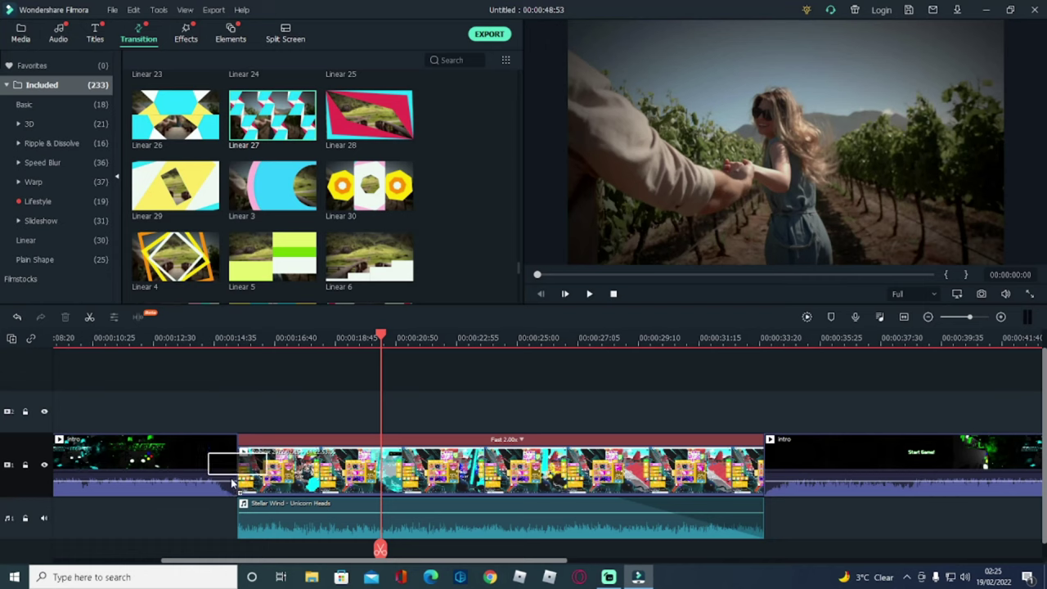
left_click_drag(232, 482, 231, 482)
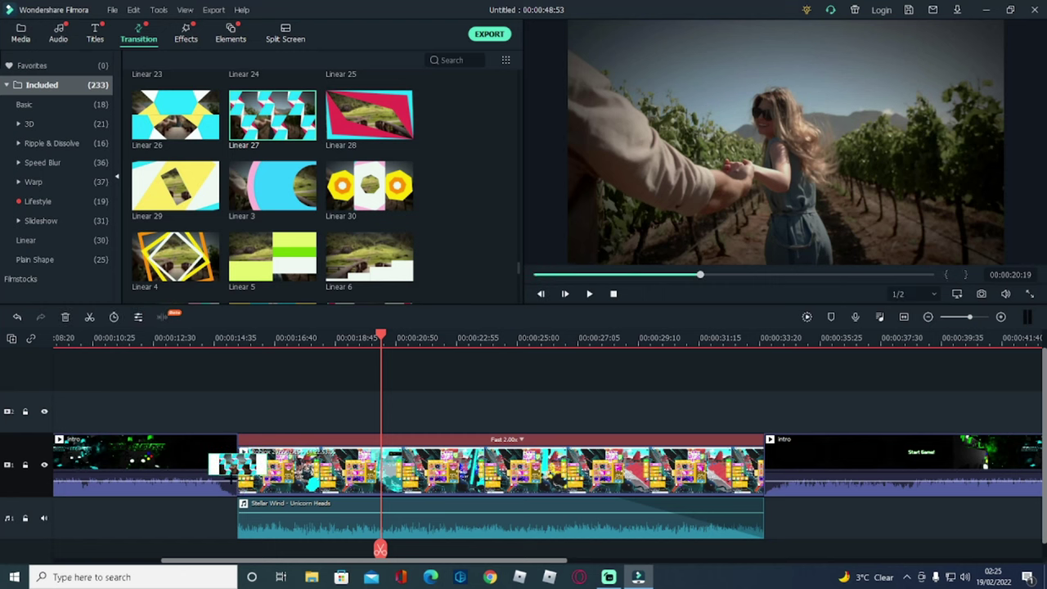
left_click_drag(169, 258, 750, 482)
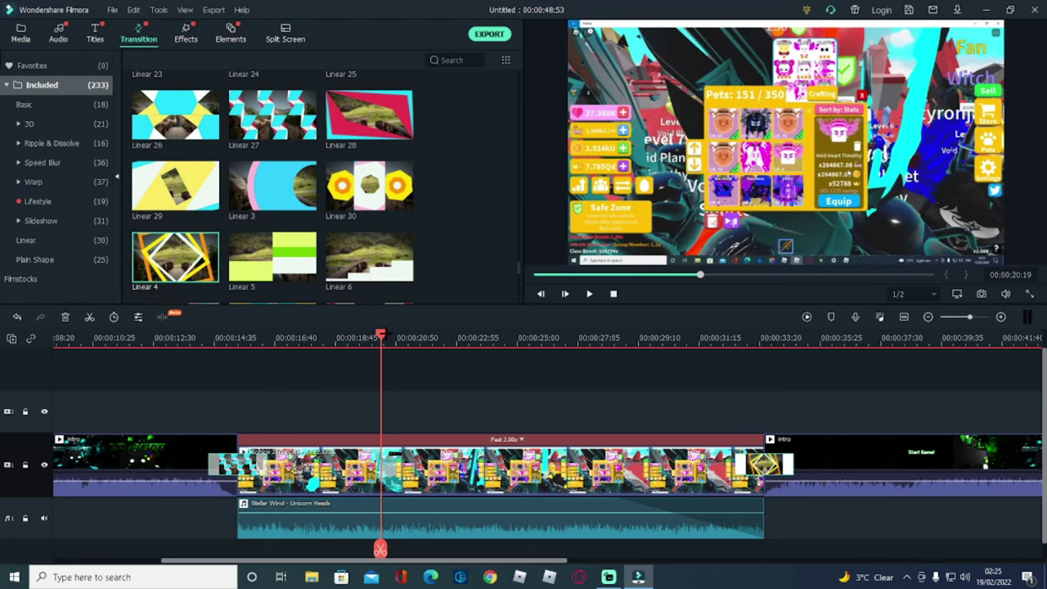
Play back the intro-to-gameplay and gameplay-to-outro transitions to check them.
left_click_drag(380, 335, 190, 335)
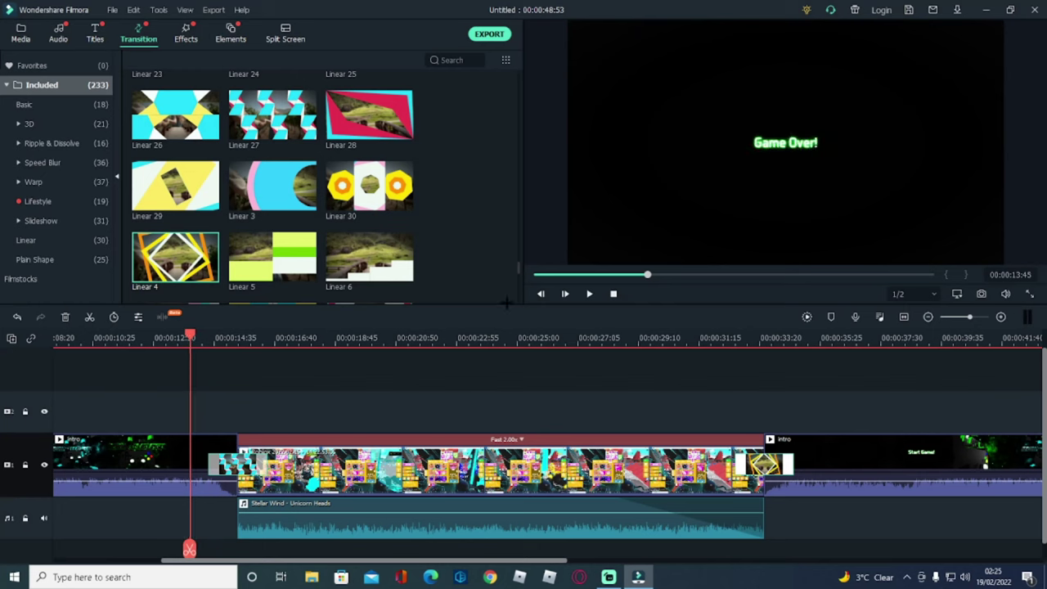
left_click(588, 293)
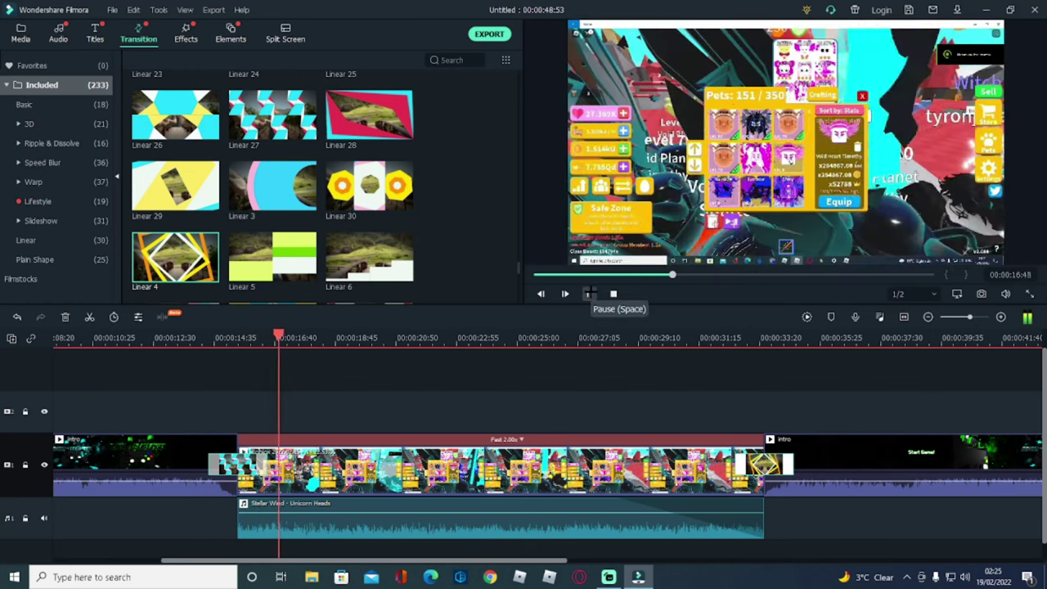
left_click(588, 292)
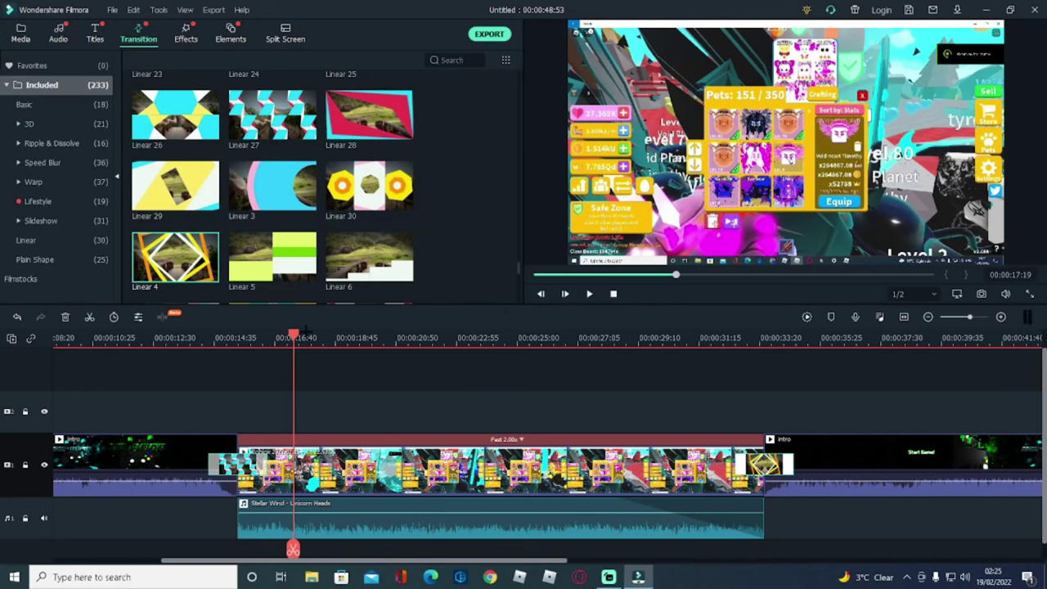
left_click_drag(293, 335, 725, 335)
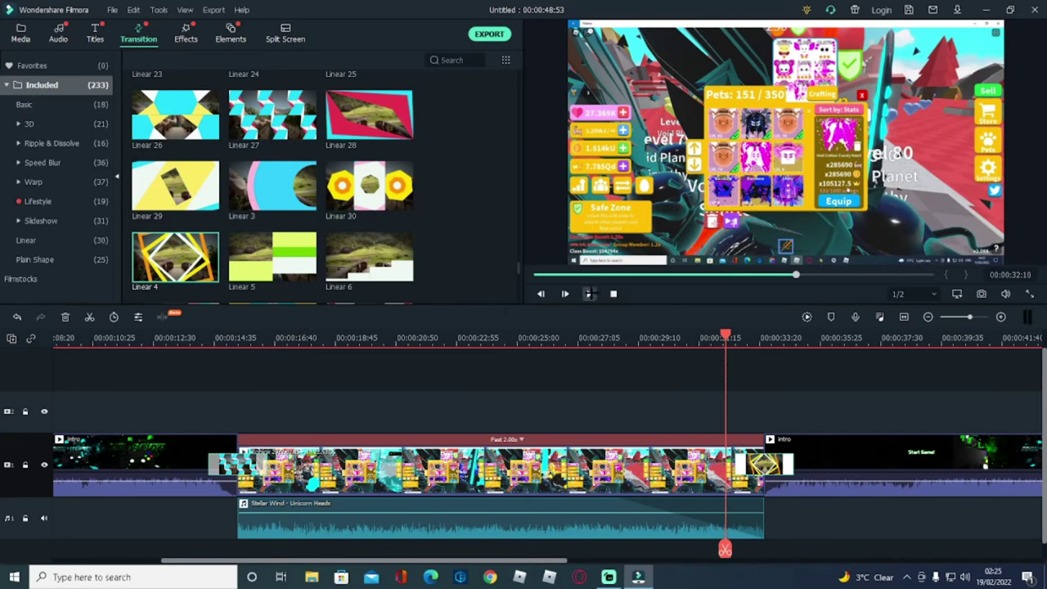
left_click(588, 293)
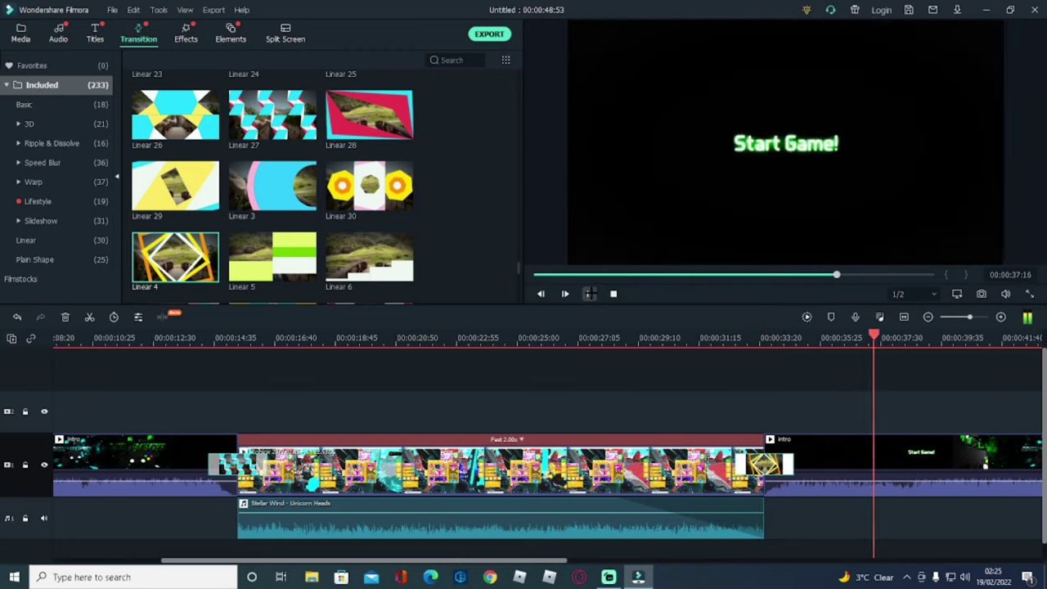
left_click(588, 292)
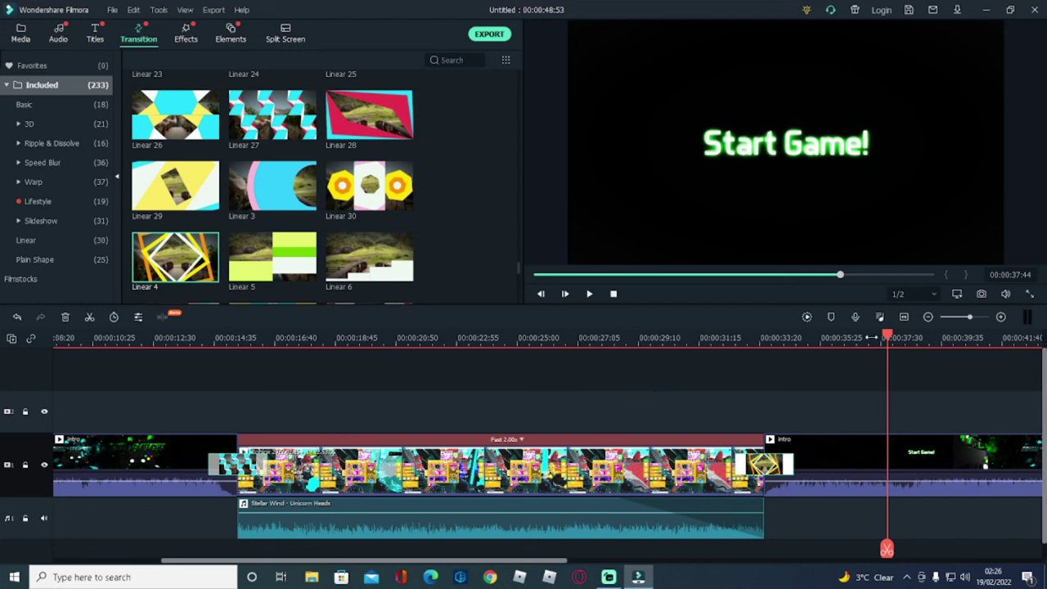
left_click_drag(886, 335, 289, 335)
Scroll through the video effects grid, then switch to the Elements library of animated overlays.
key("alt+5")
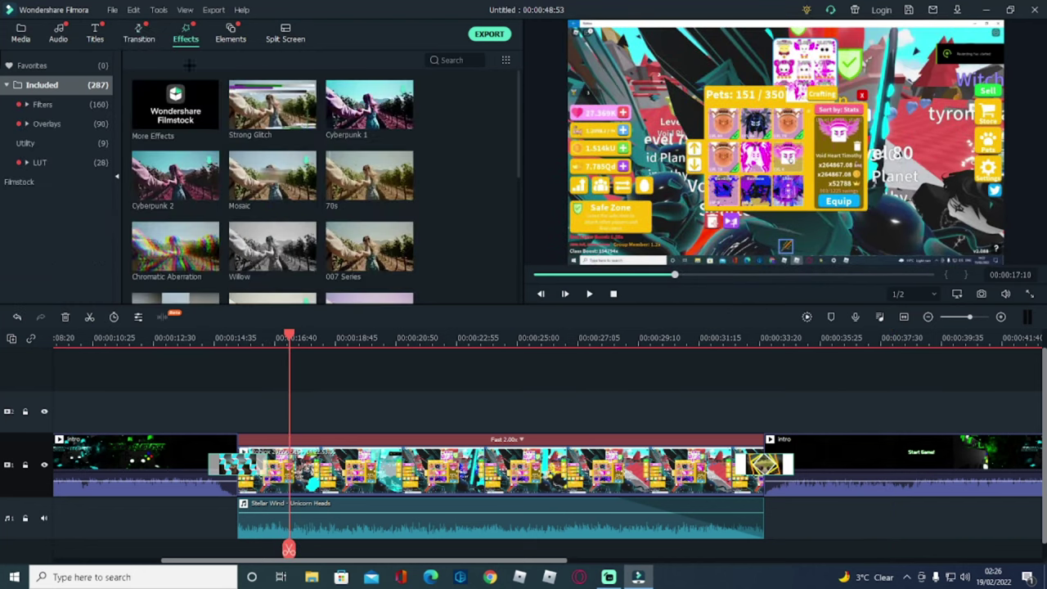
mouse_move(200, 263)
mouse_move(257, 230)
scroll(234, 175, "down", 5)
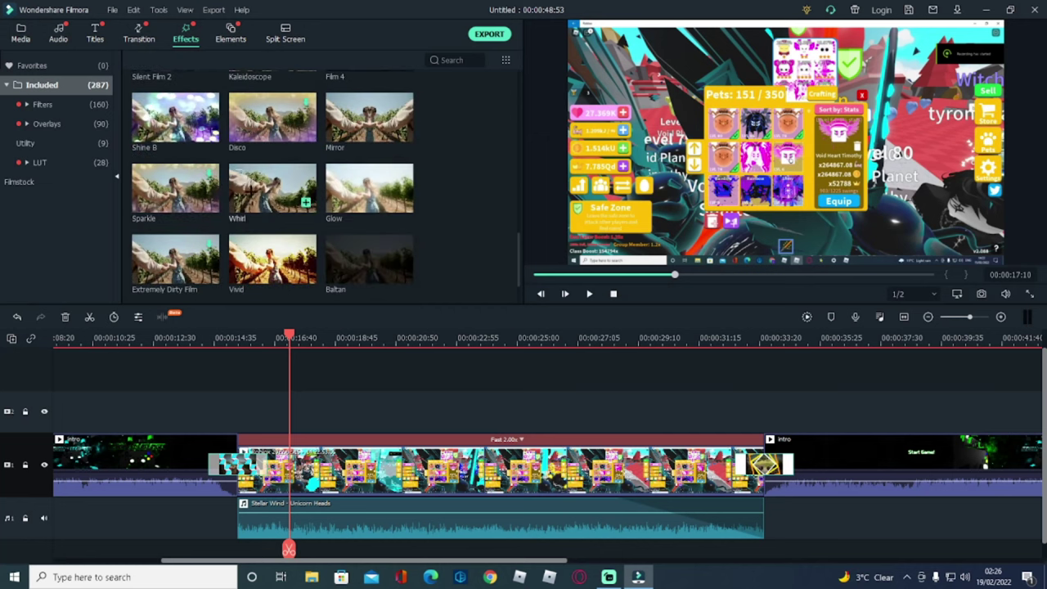
scroll(266, 214, "down", 3)
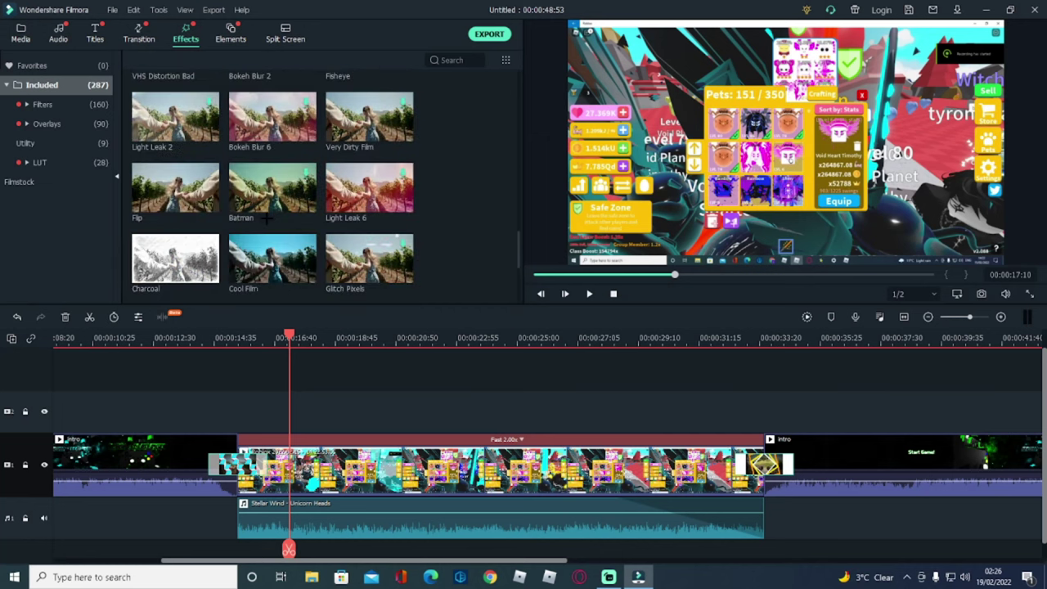
scroll(267, 218, "down", 3)
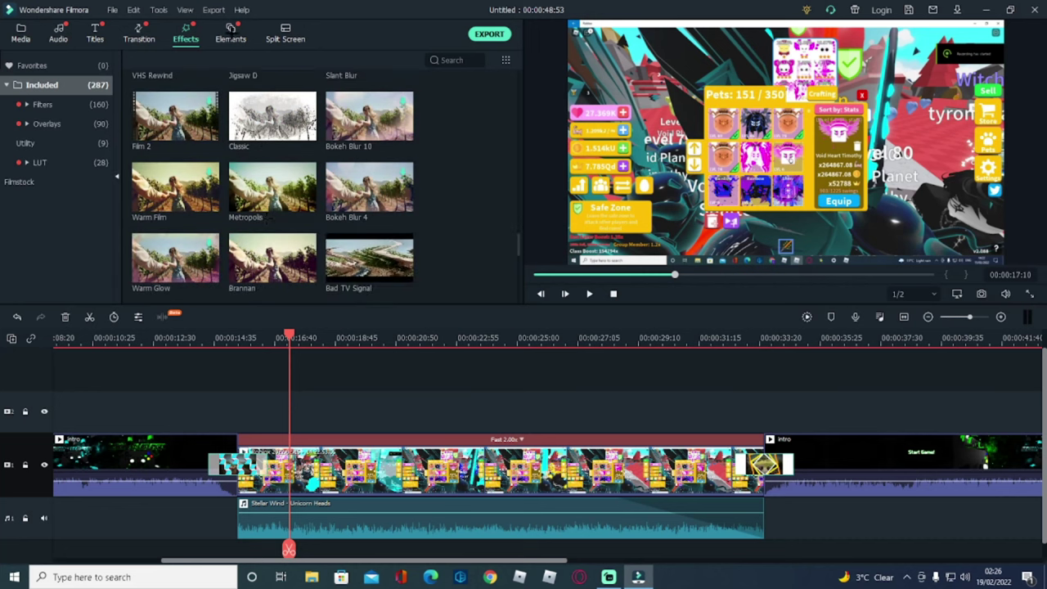
left_click(230, 34)
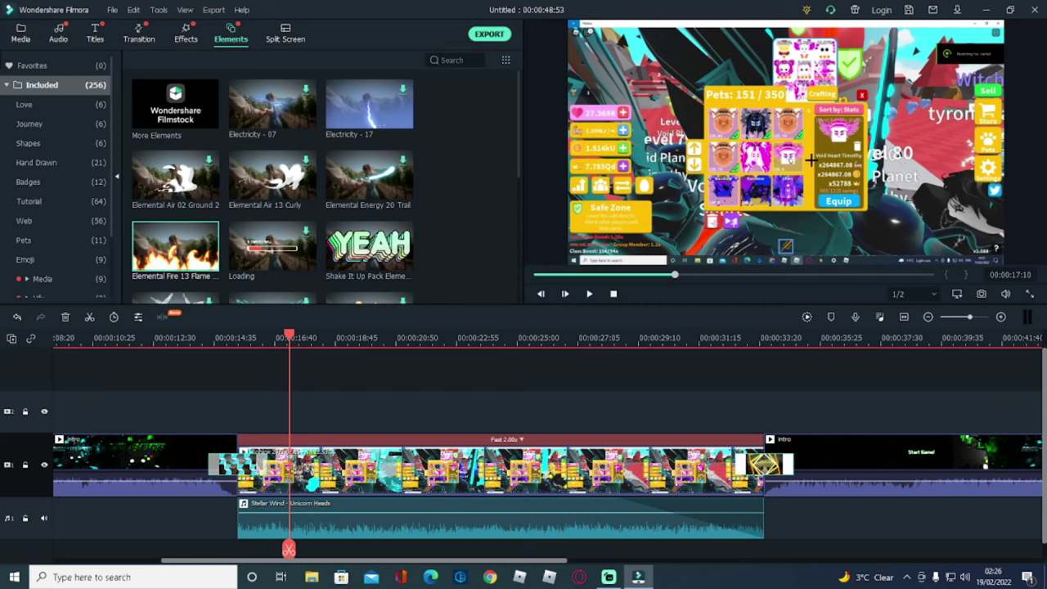
Place the Shake It Up Pack YEAH element on track 2 and preview it over the gameplay.
left_click(384, 242)
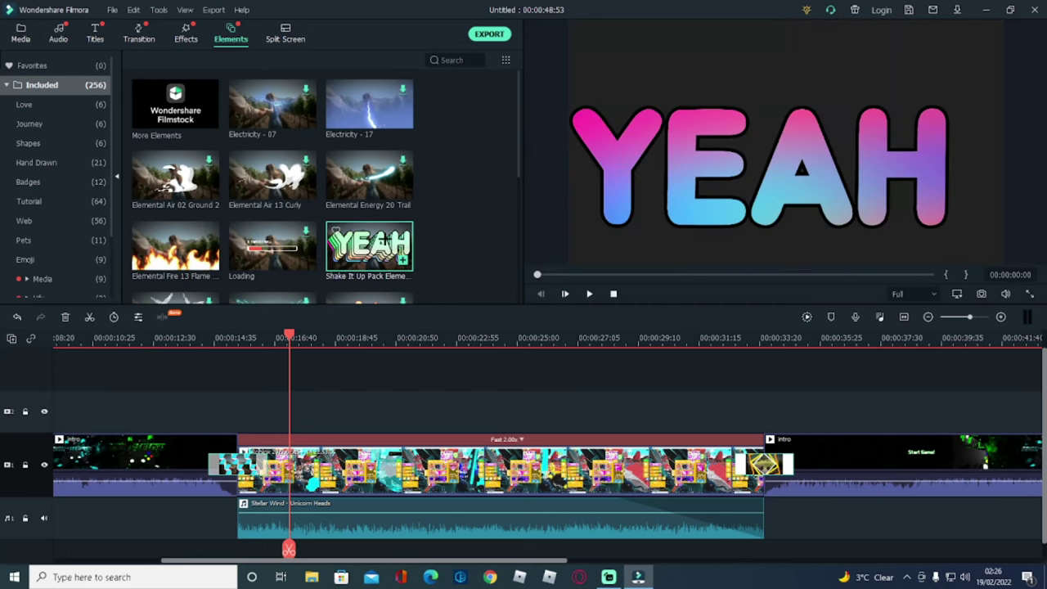
left_click_drag(378, 241, 245, 413)
left_click_drag(289, 335, 227, 337)
left_click_drag(295, 409, 315, 403)
left_click(588, 293)
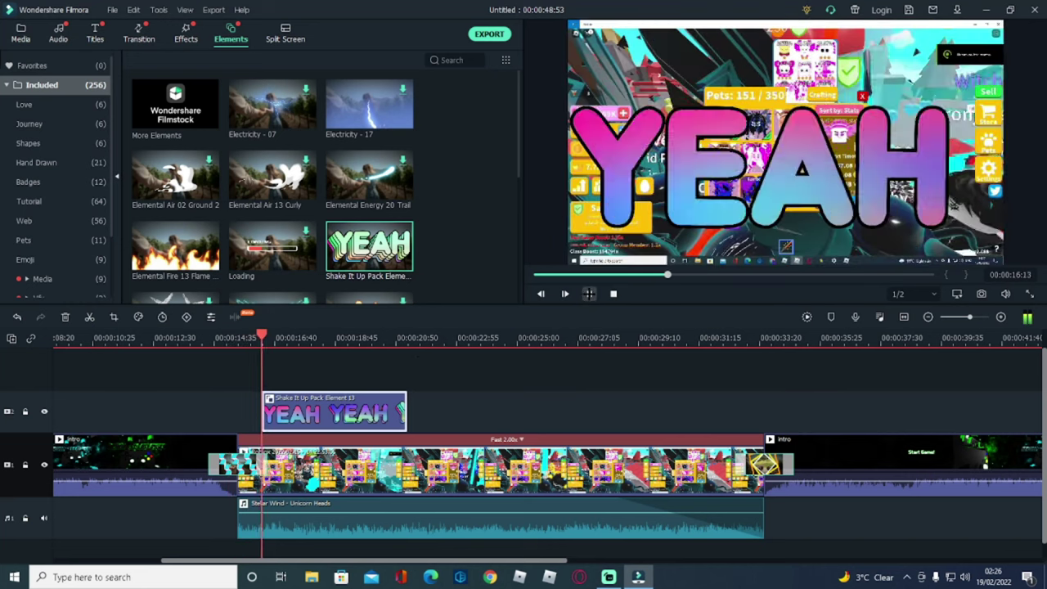
left_click(292, 548)
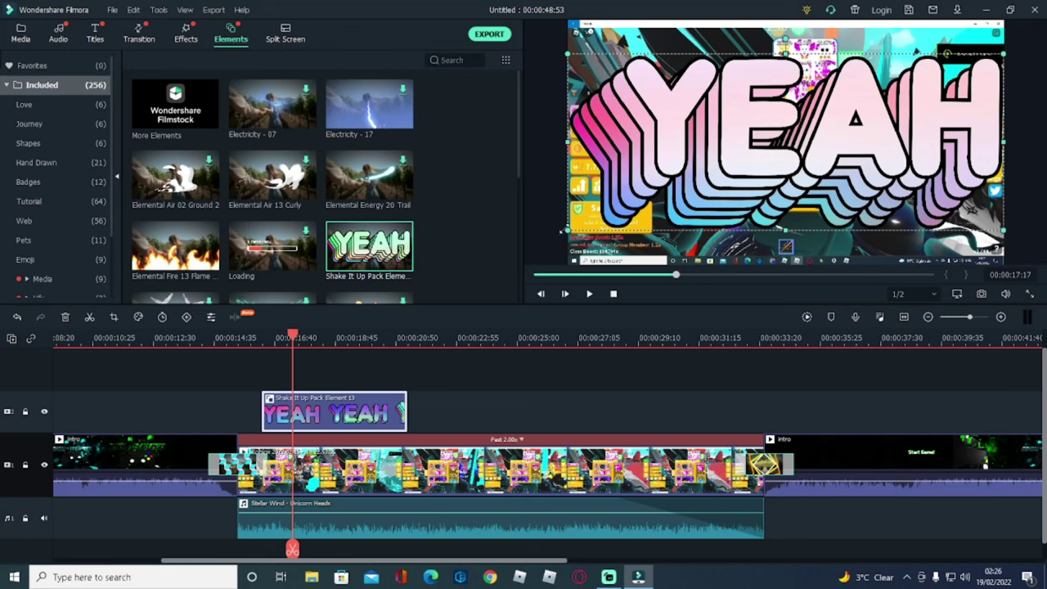
Shrink the YEAH element, move it to the frame's top-left, and replay it.
left_click_drag(567, 232, 894, 100)
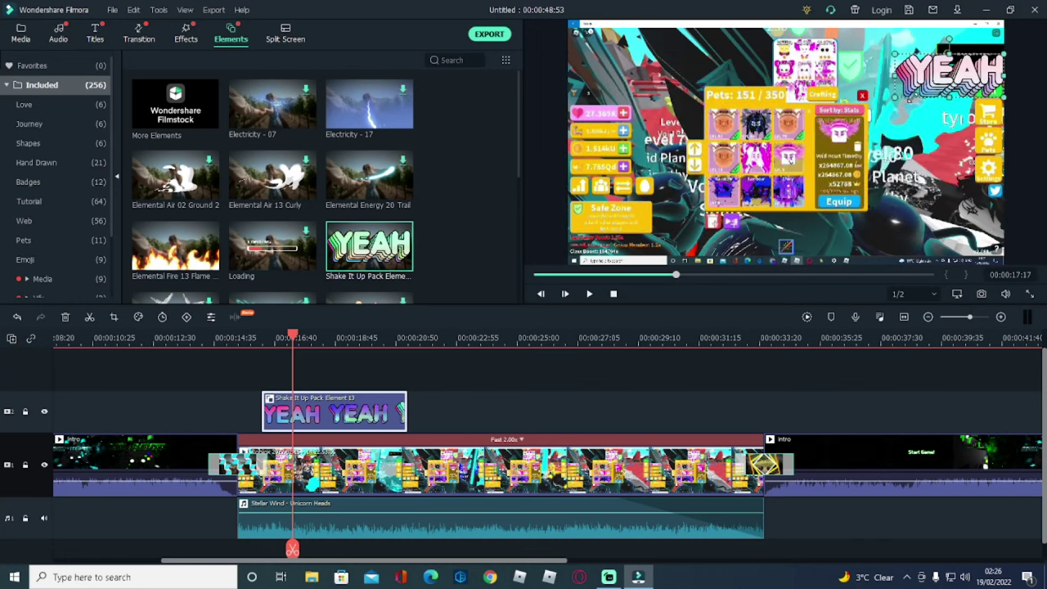
left_click_drag(941, 72, 621, 72)
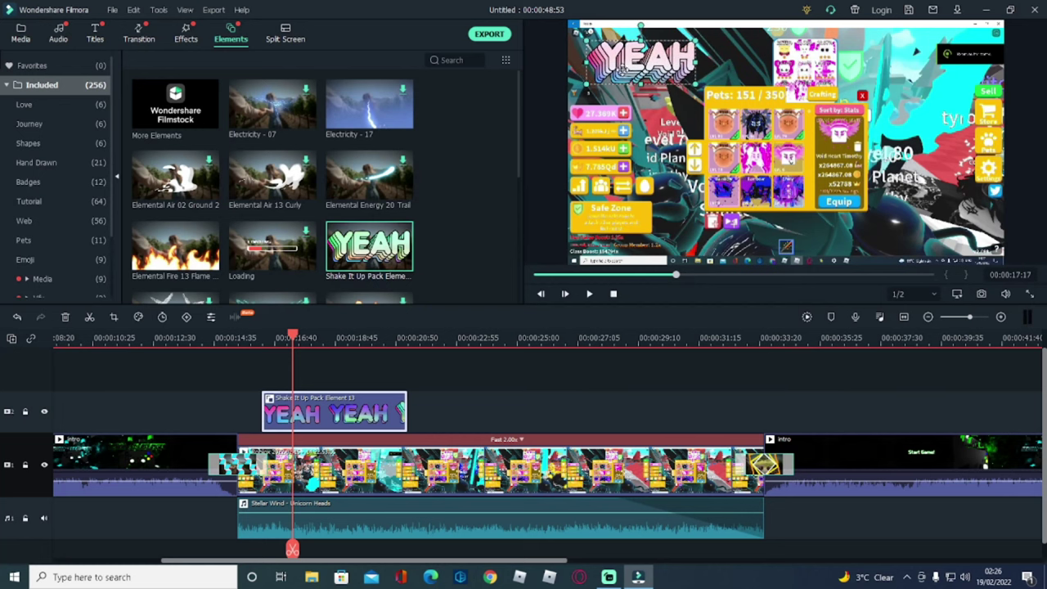
left_click_drag(292, 336, 237, 338)
left_click(590, 292)
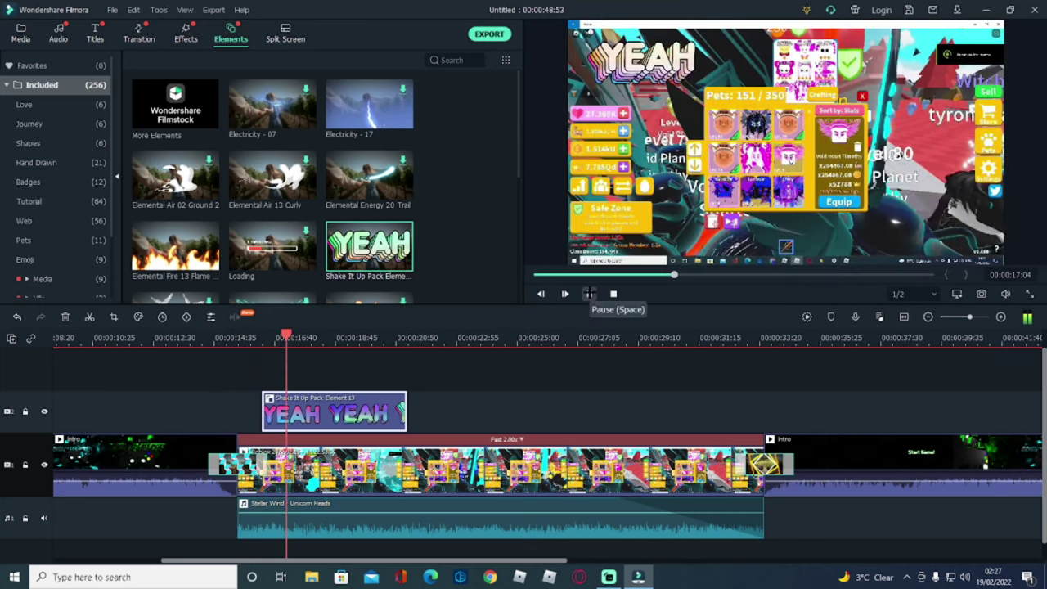
left_click(588, 293)
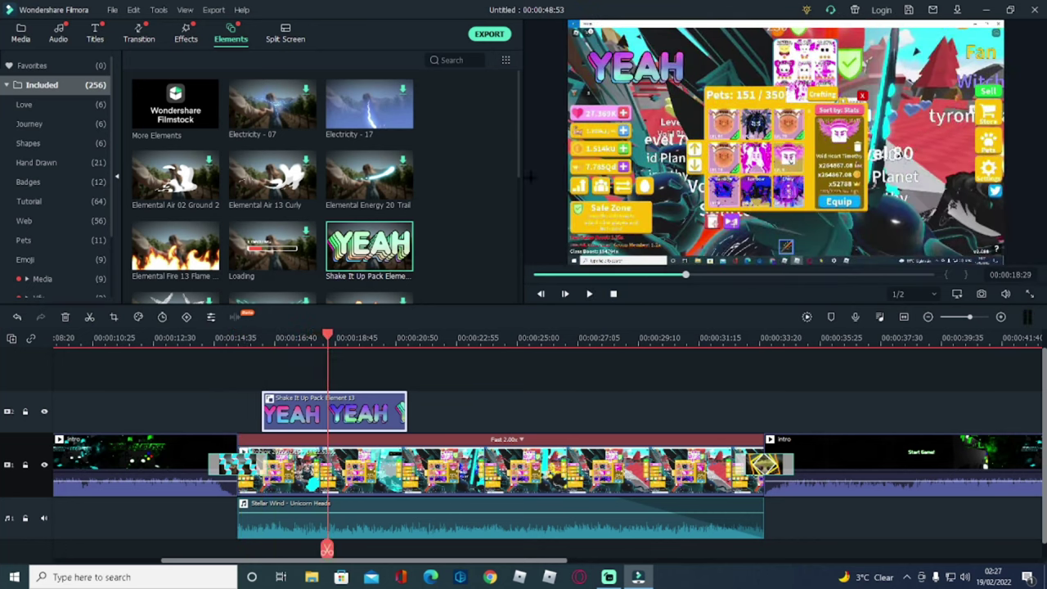
Place the Wow! element on track 2 at 00:00:25:28, shrunk and moved to the top-right.
scroll(272, 180, "down", 5)
left_click(291, 255)
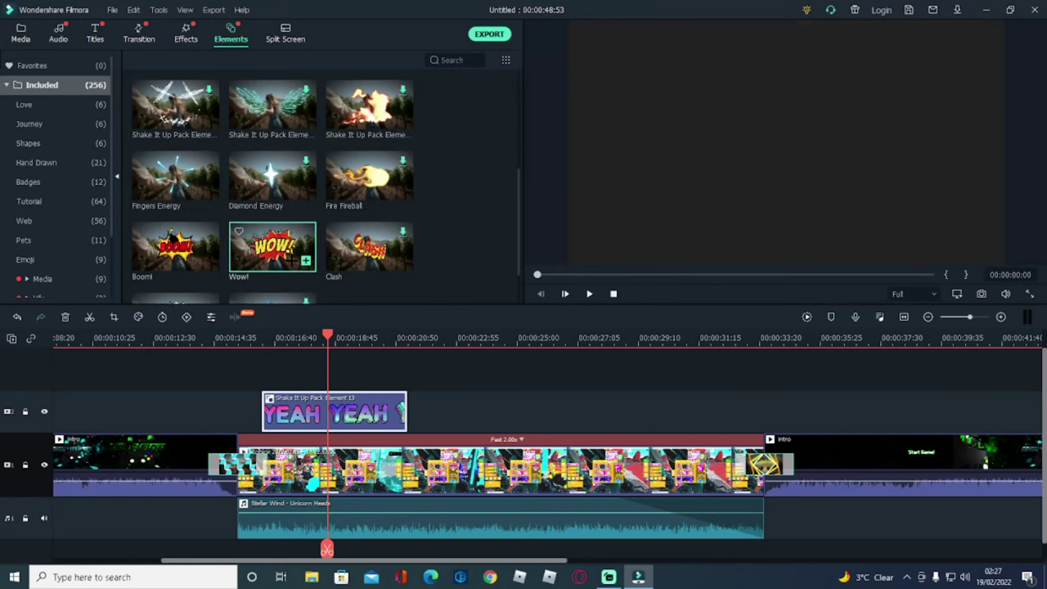
left_click_drag(291, 255, 501, 409)
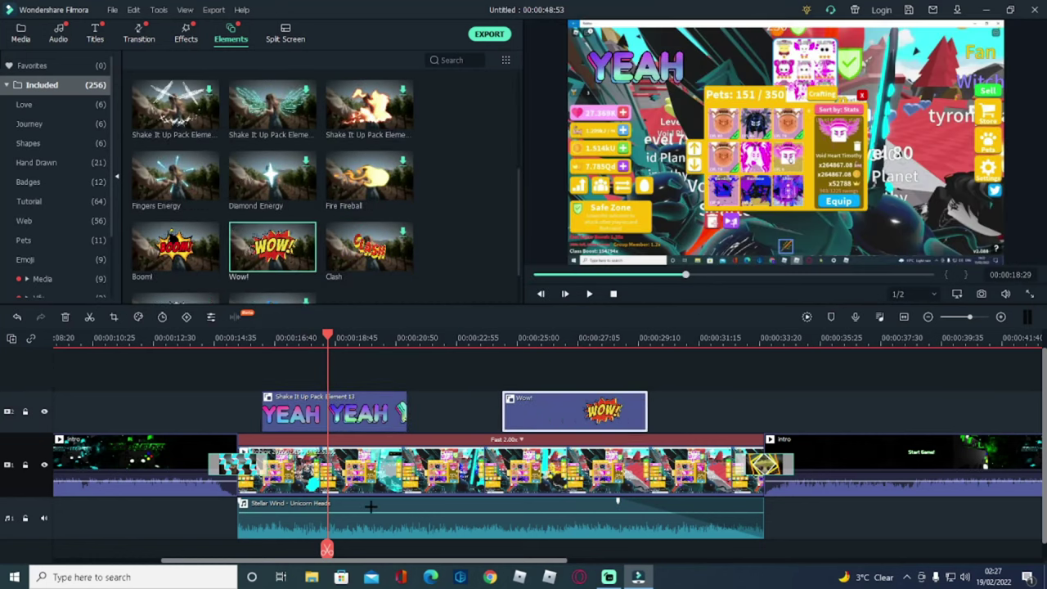
left_click_drag(328, 337, 531, 349)
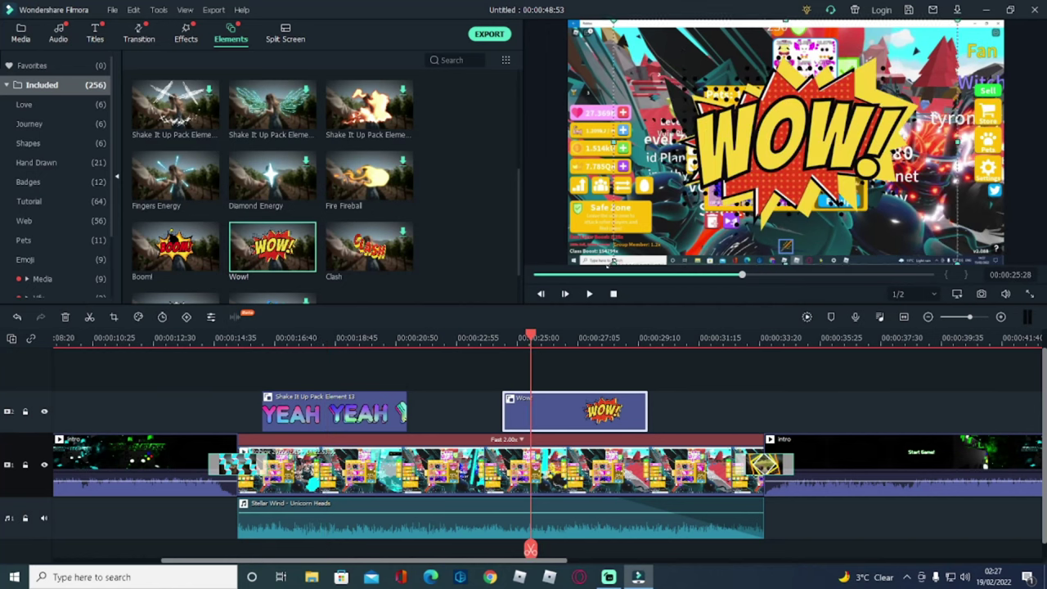
left_click_drag(678, 216, 859, 96)
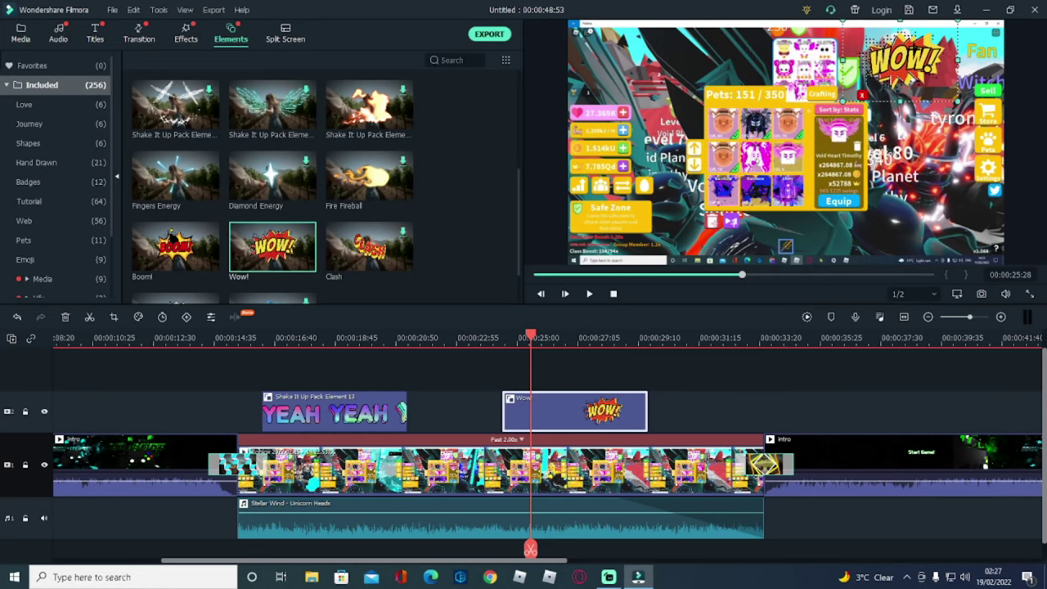
left_click_drag(914, 49, 898, 94)
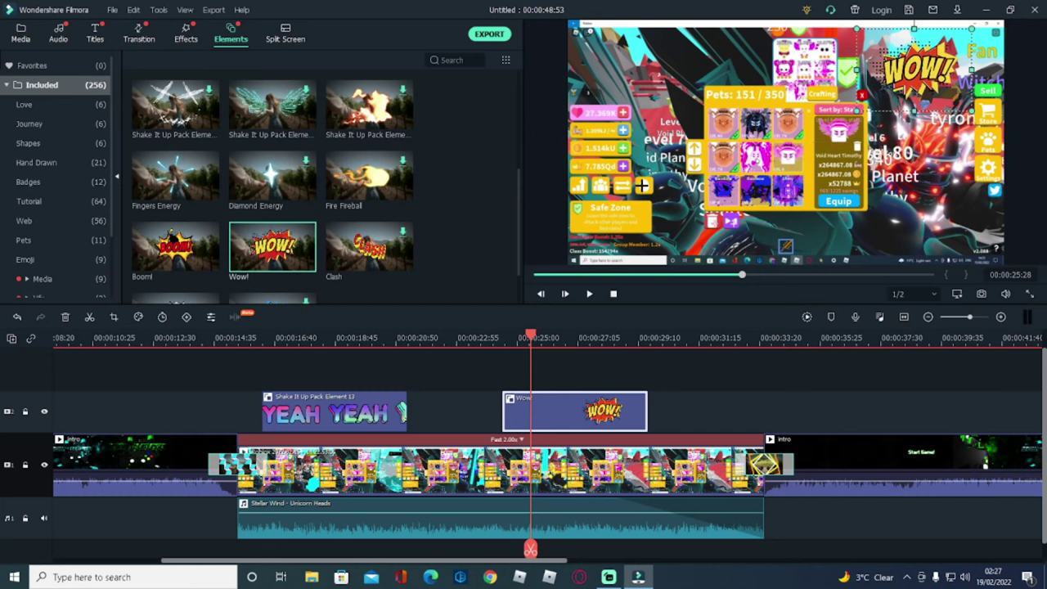
left_click_drag(530, 335, 465, 336)
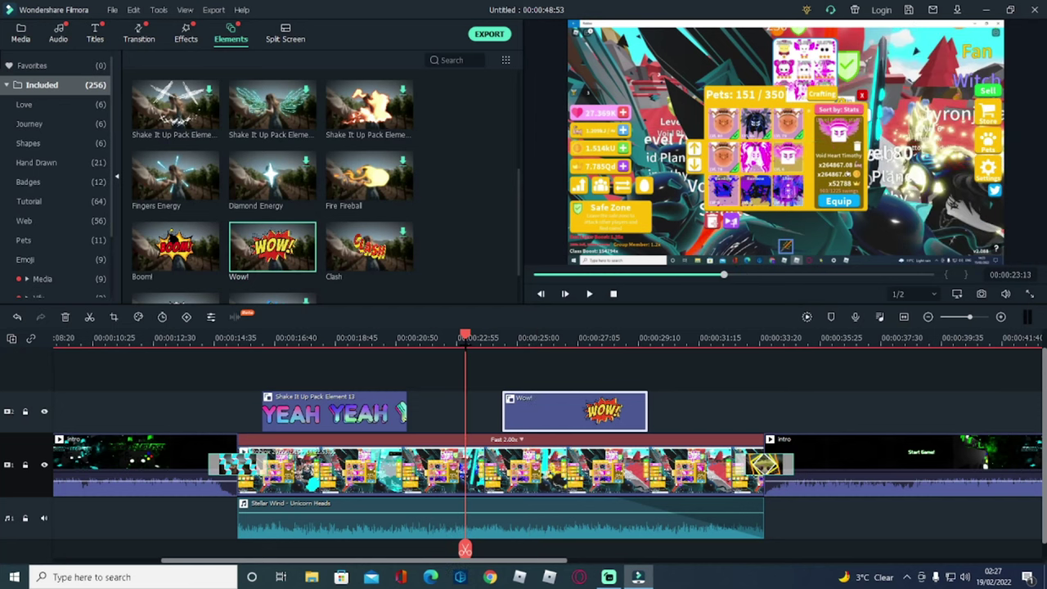
left_click(589, 293)
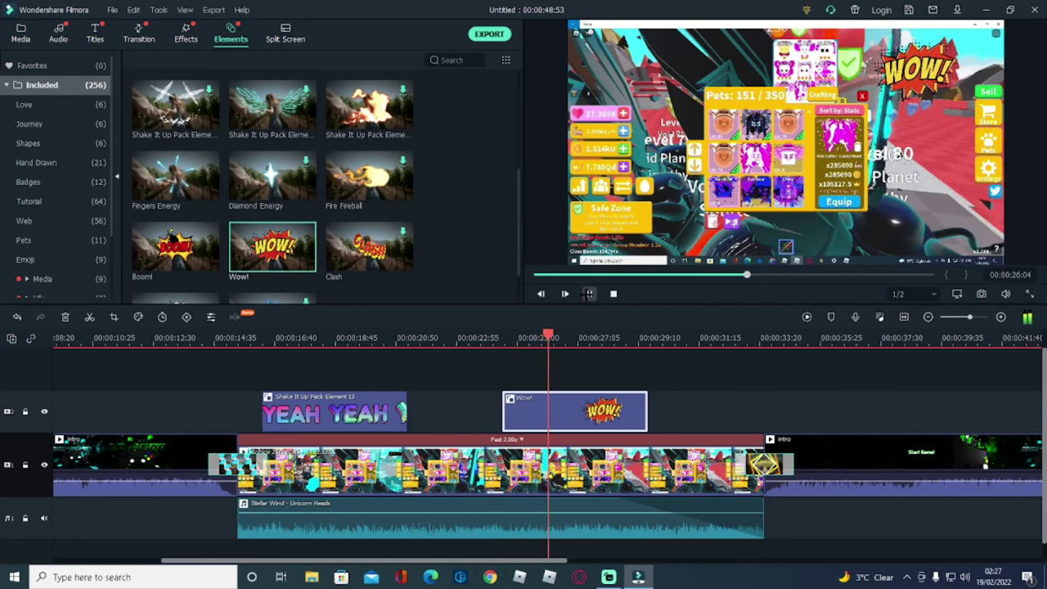
left_click(589, 293)
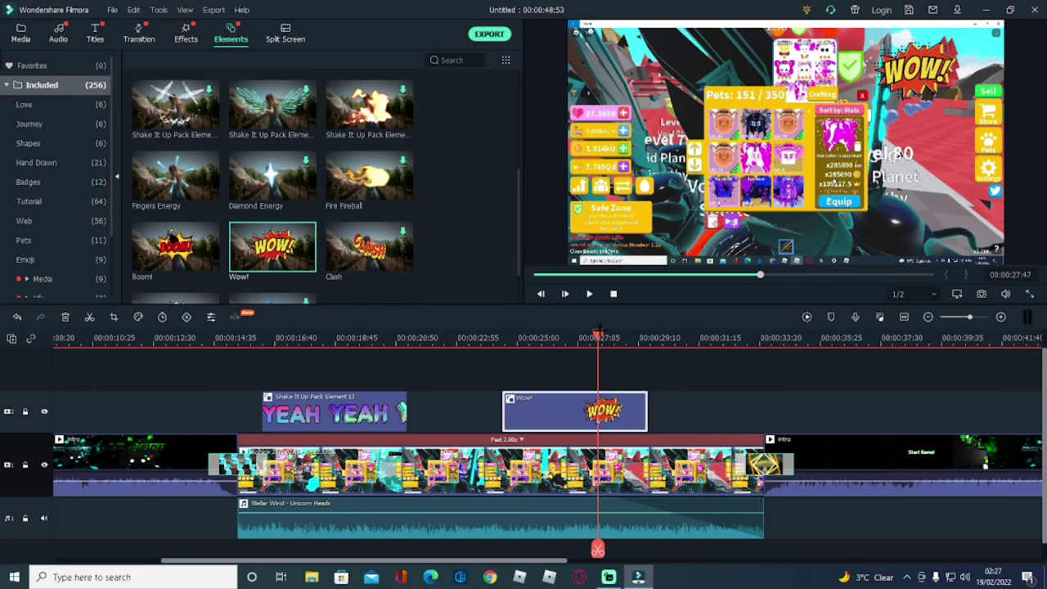
left_click(407, 337)
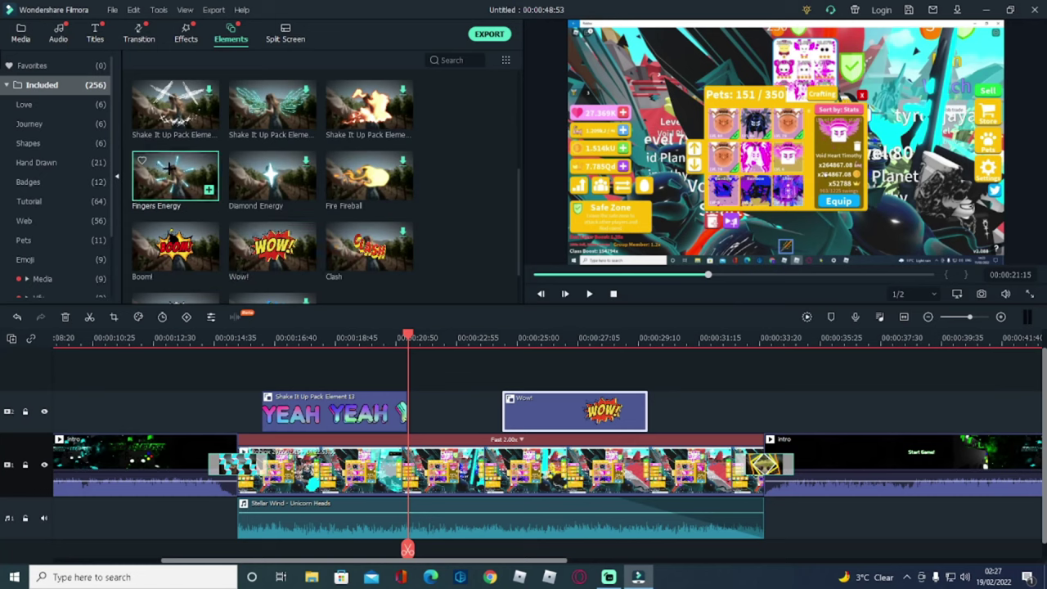
left_click(171, 170)
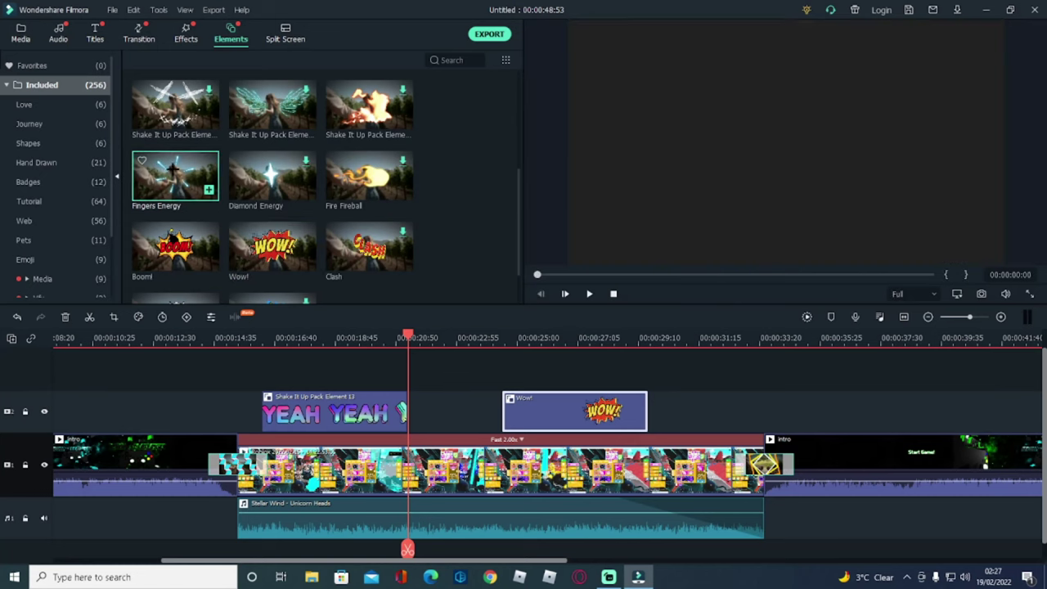
left_click_drag(170, 172, 454, 409)
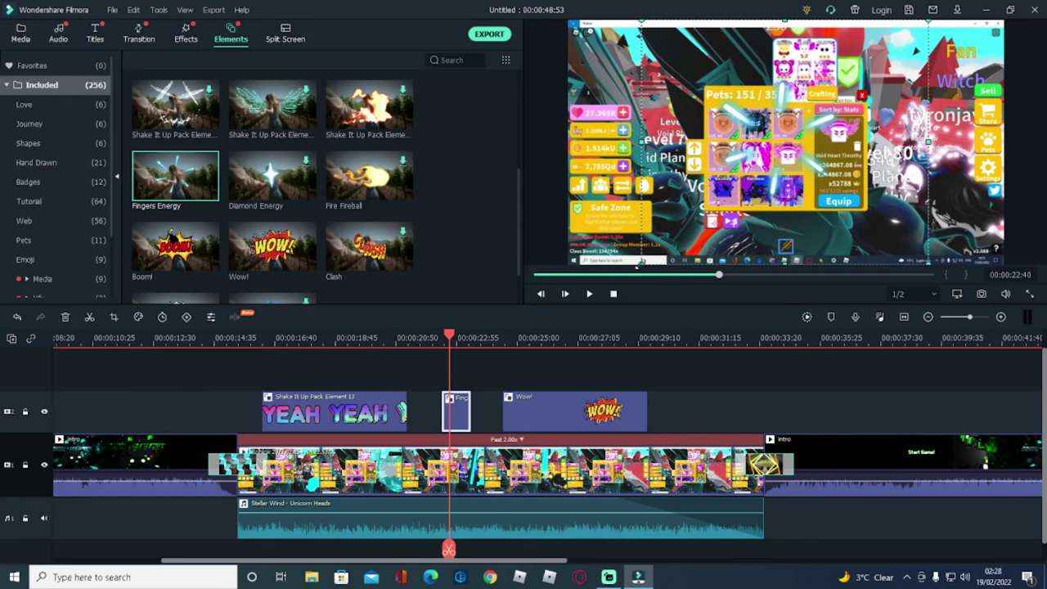
left_click(646, 260)
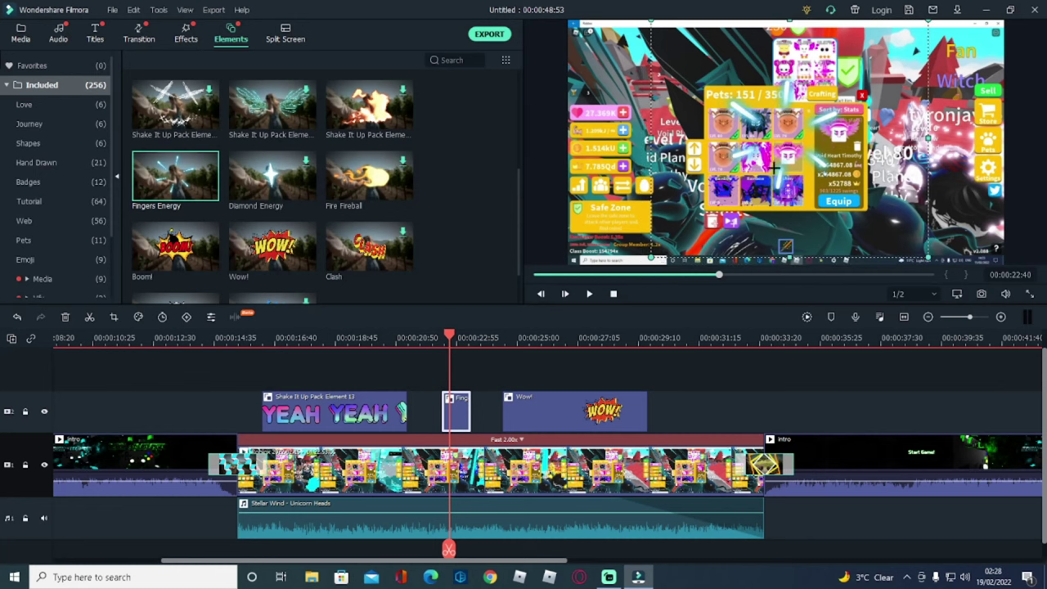
left_click_drag(772, 168, 831, 199)
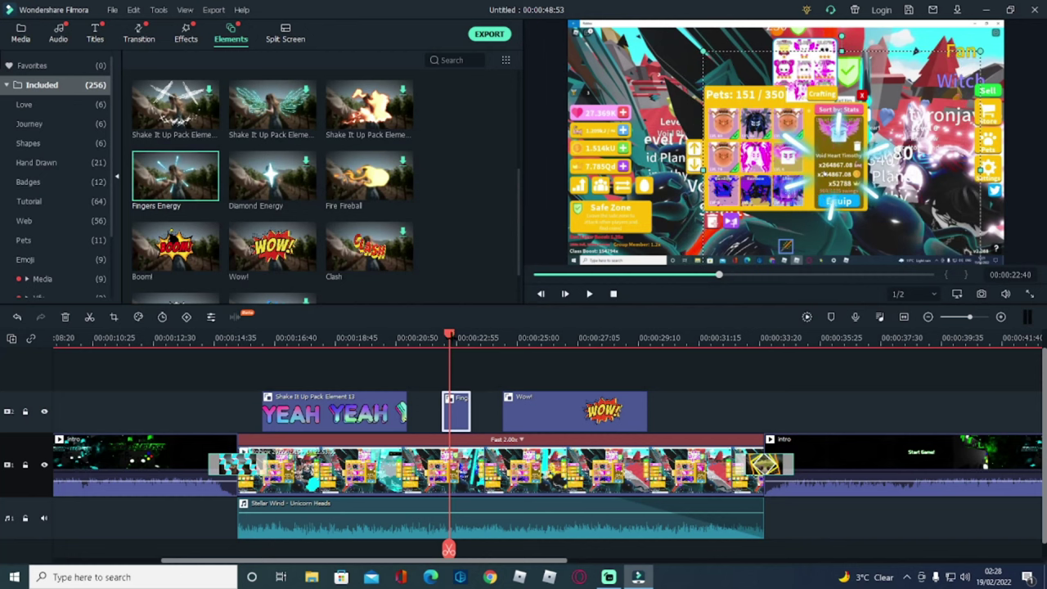
left_click_drag(449, 336, 407, 336)
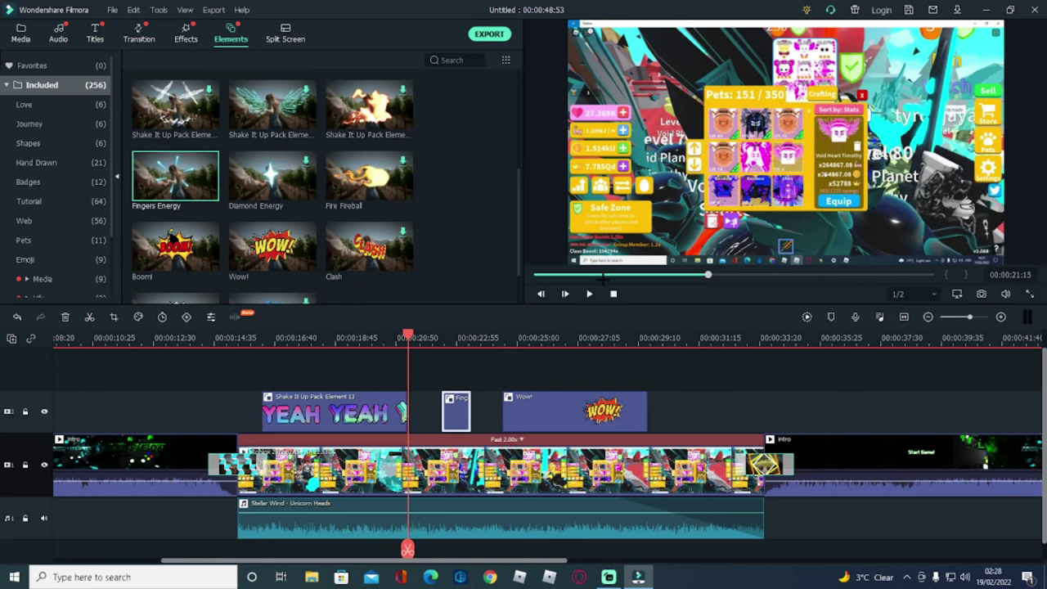
left_click(588, 292)
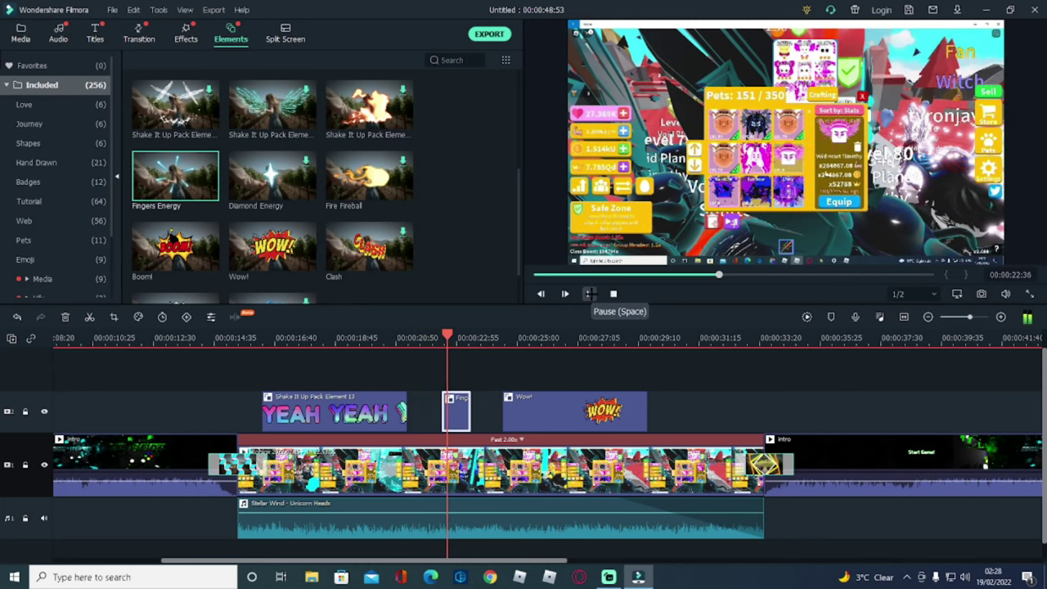
left_click(589, 292)
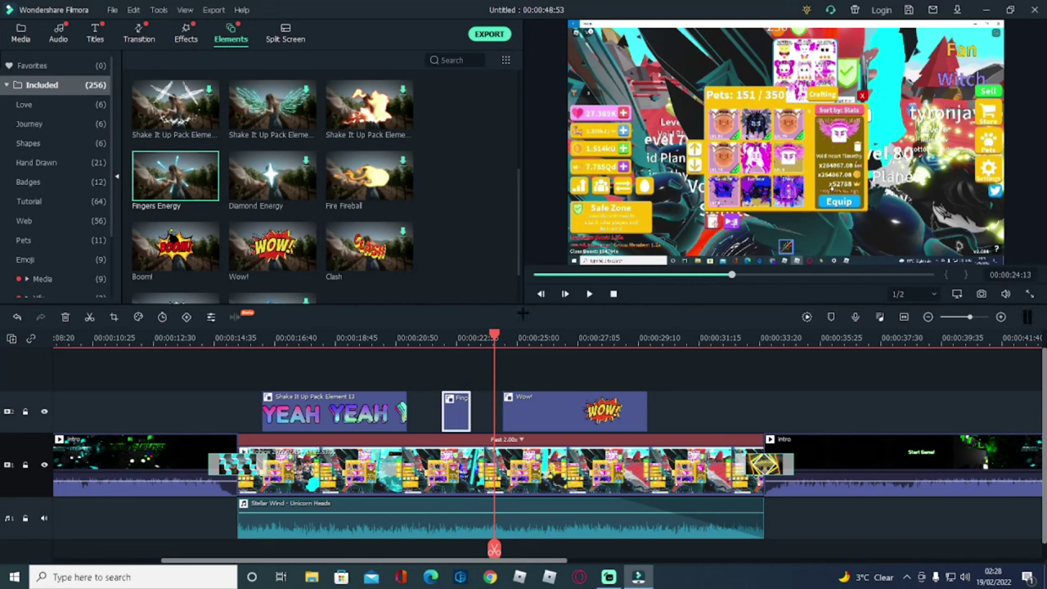
left_click_drag(494, 336, 432, 336)
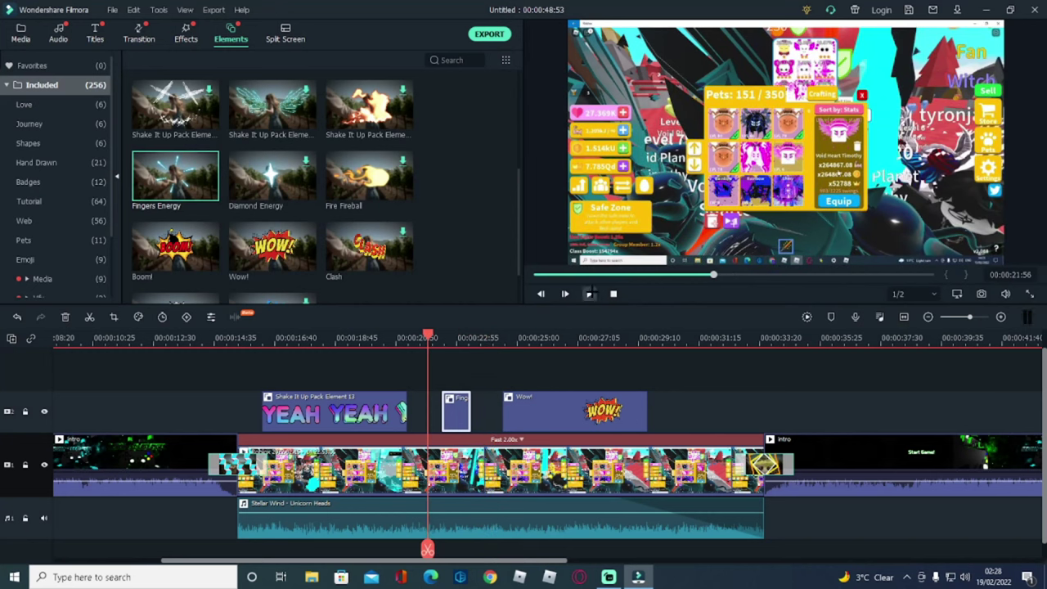
left_click(589, 292)
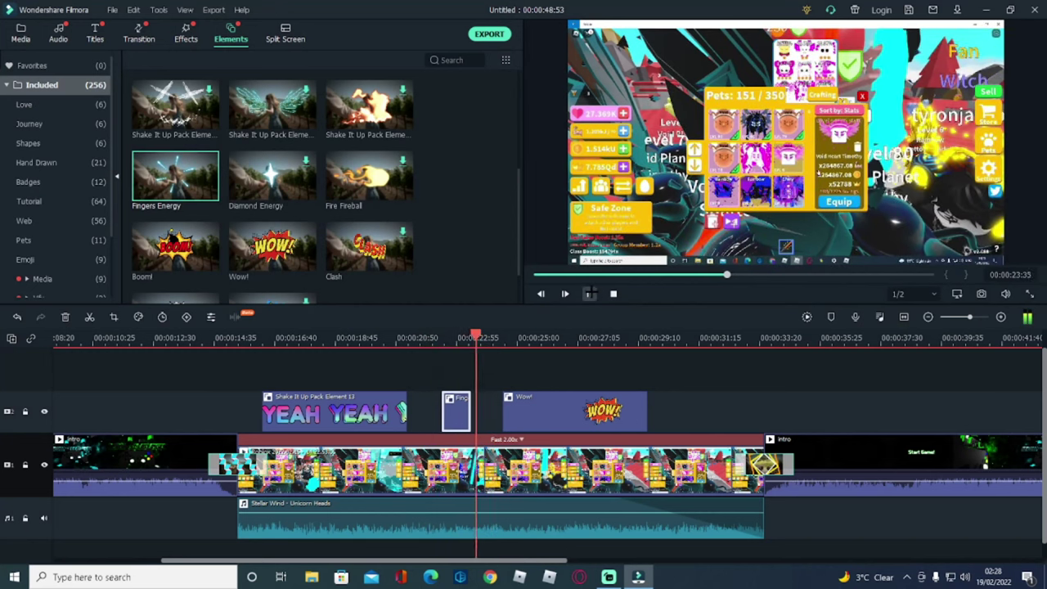
left_click(589, 293)
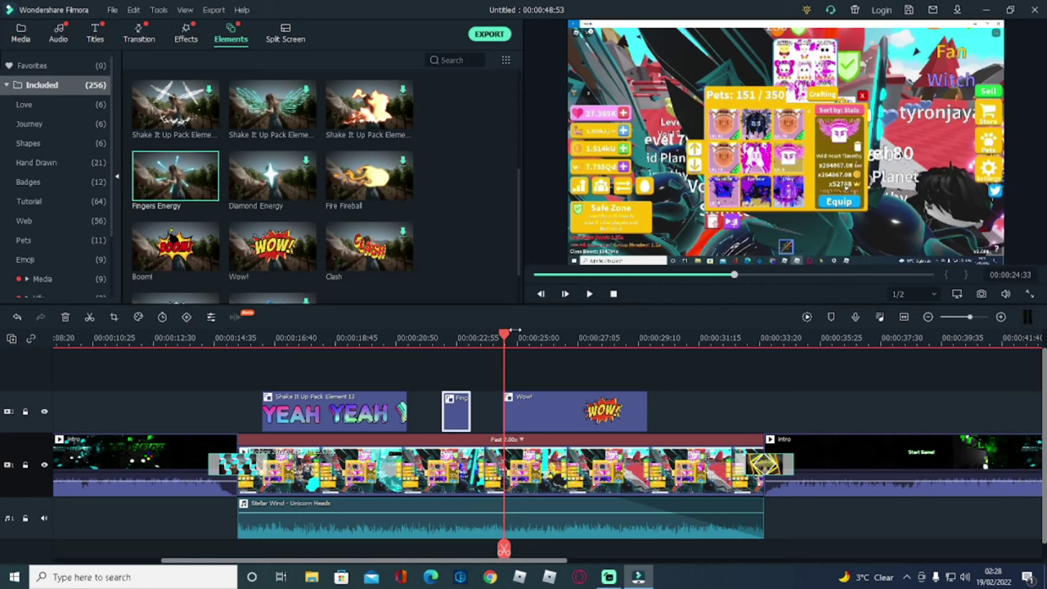
left_click_drag(503, 336, 194, 347)
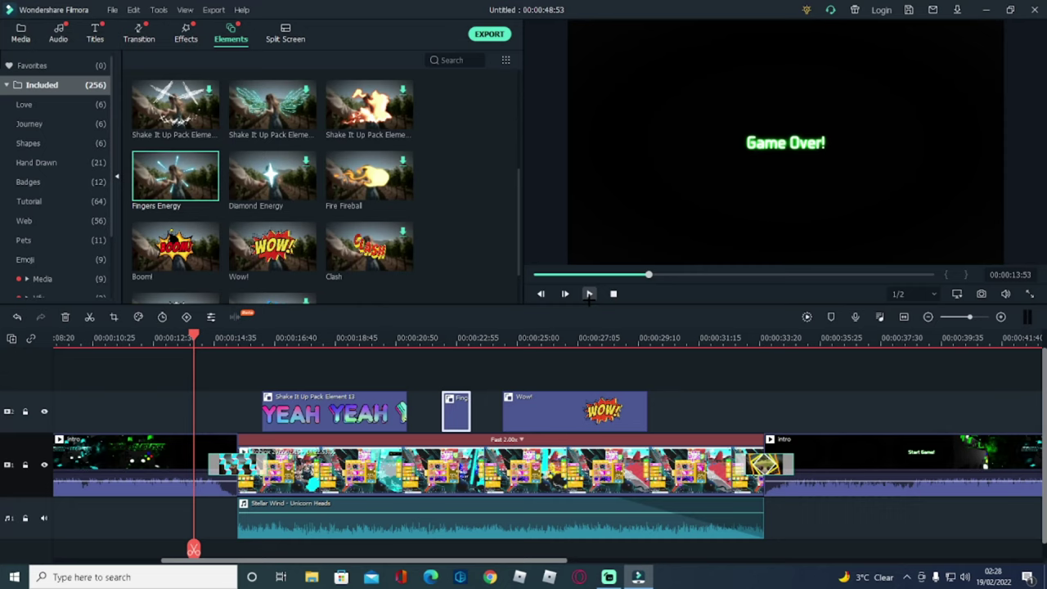
left_click(380, 421)
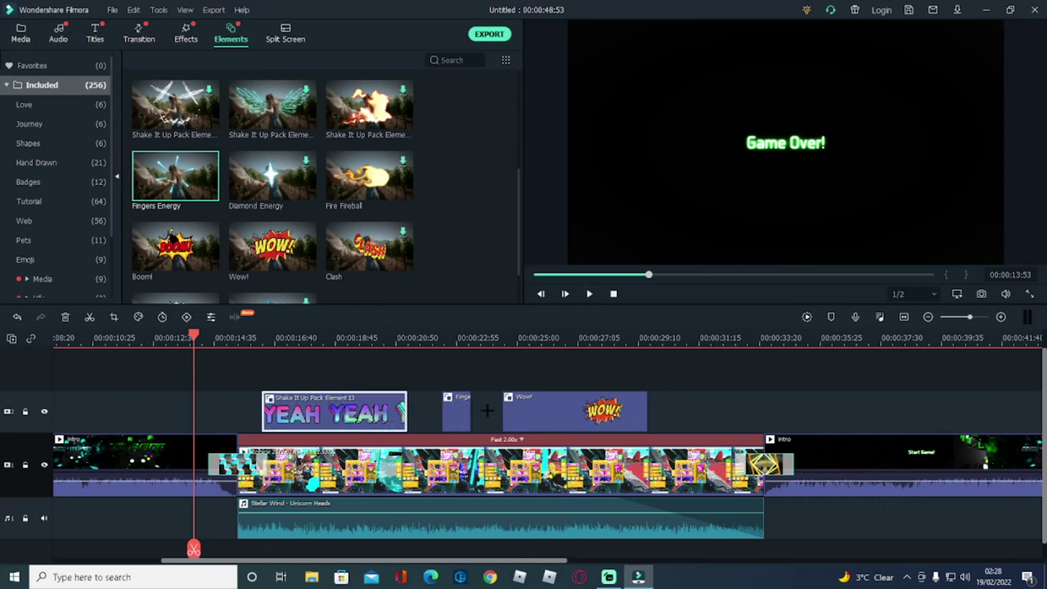
left_click(456, 408)
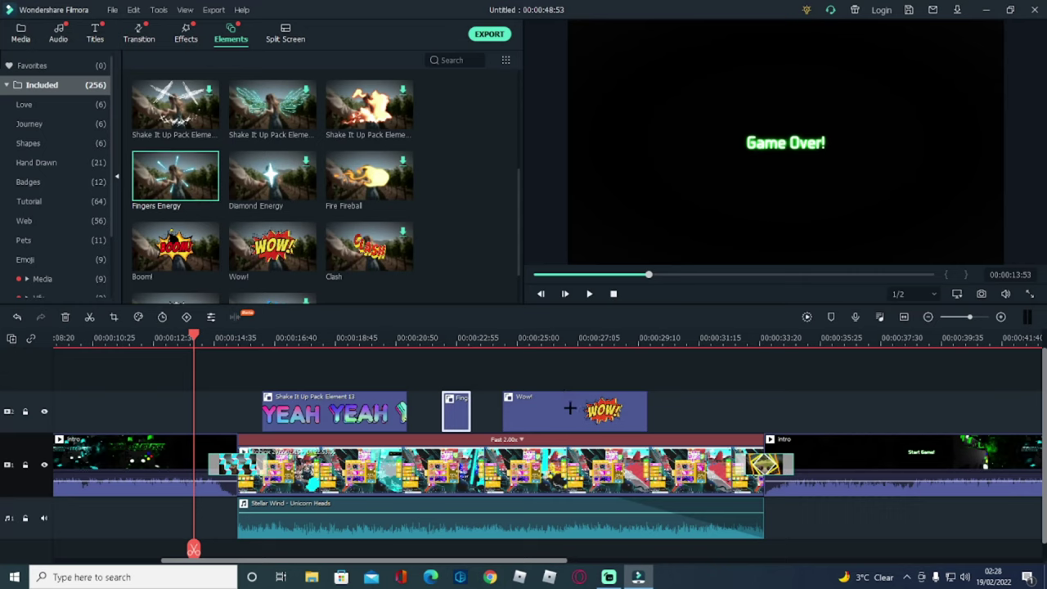
left_click(570, 408)
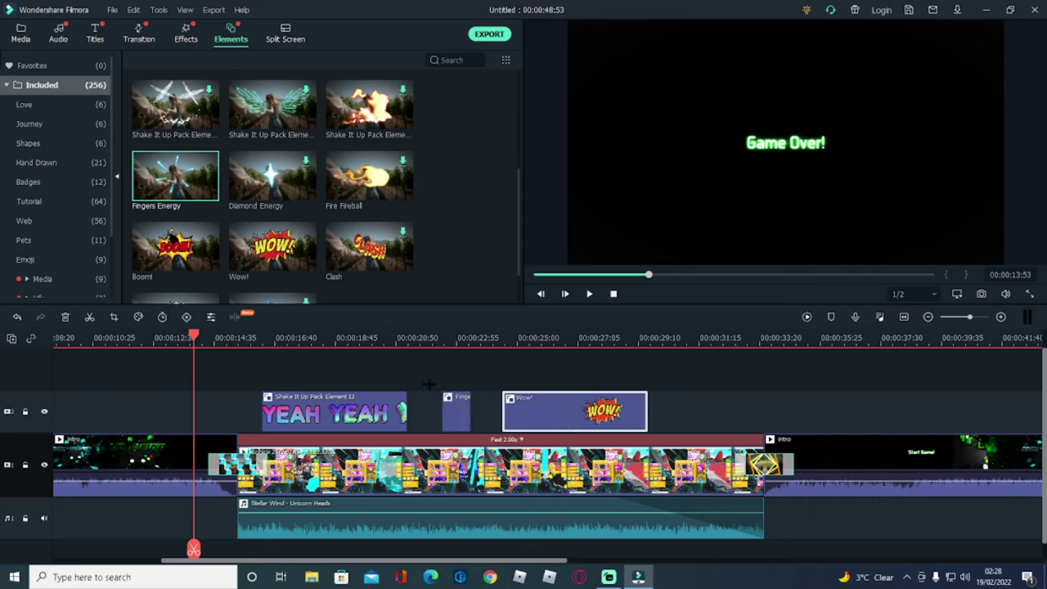
left_click(761, 469)
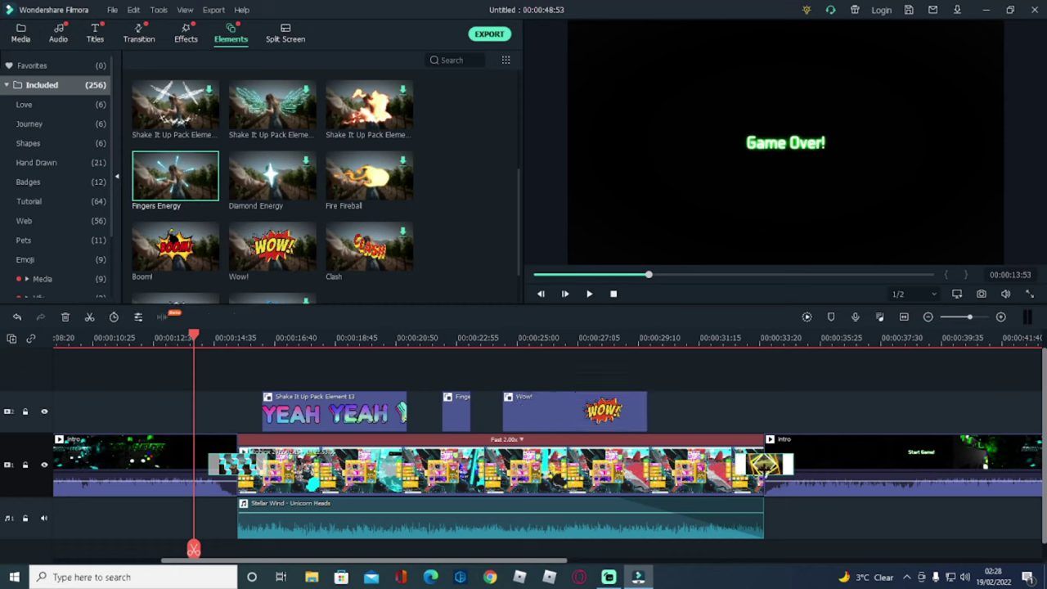
left_click(589, 293)
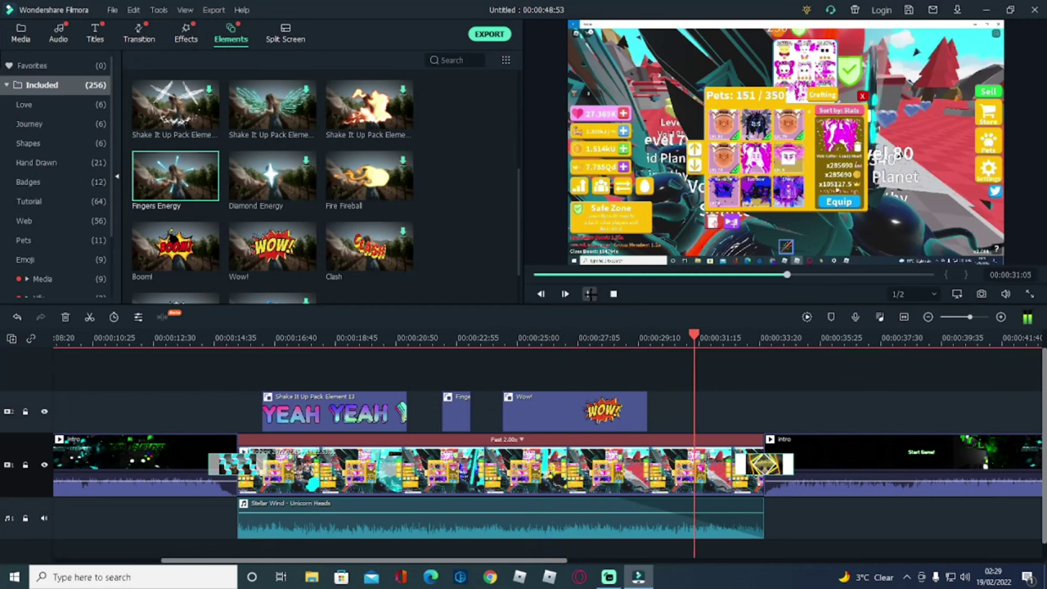
key("space")
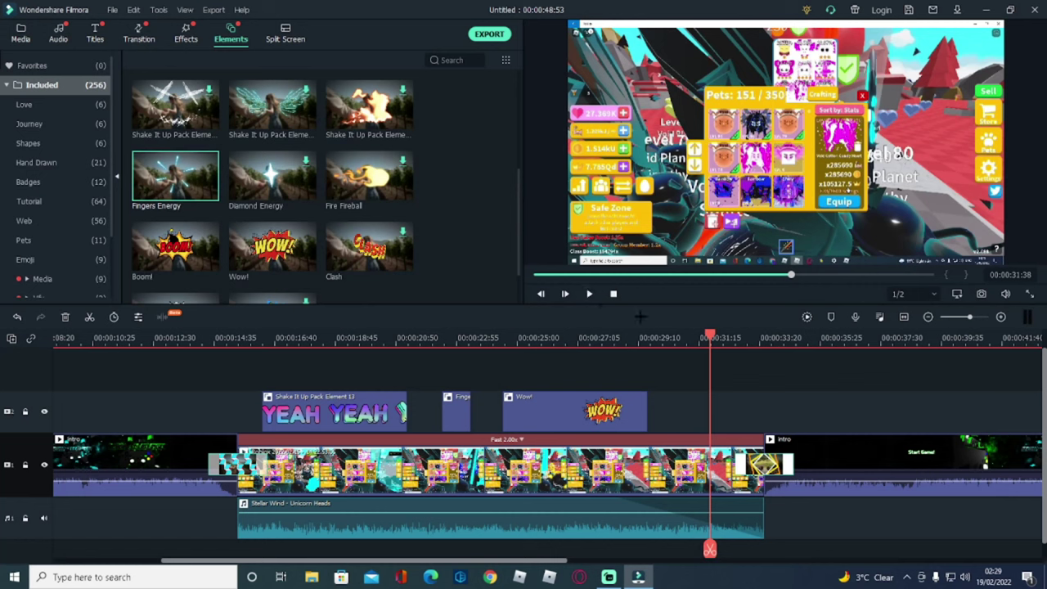
Add Fingers Energy to track 2 at 00:00:30:19 and replay from the Game Over! title.
left_click(670, 337)
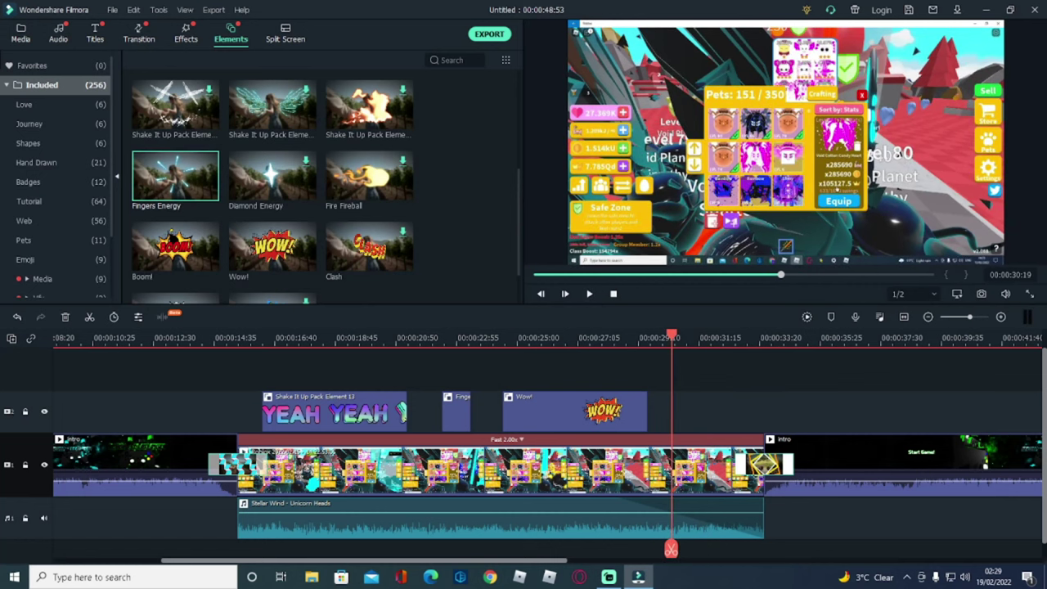
left_click_drag(190, 186, 685, 428)
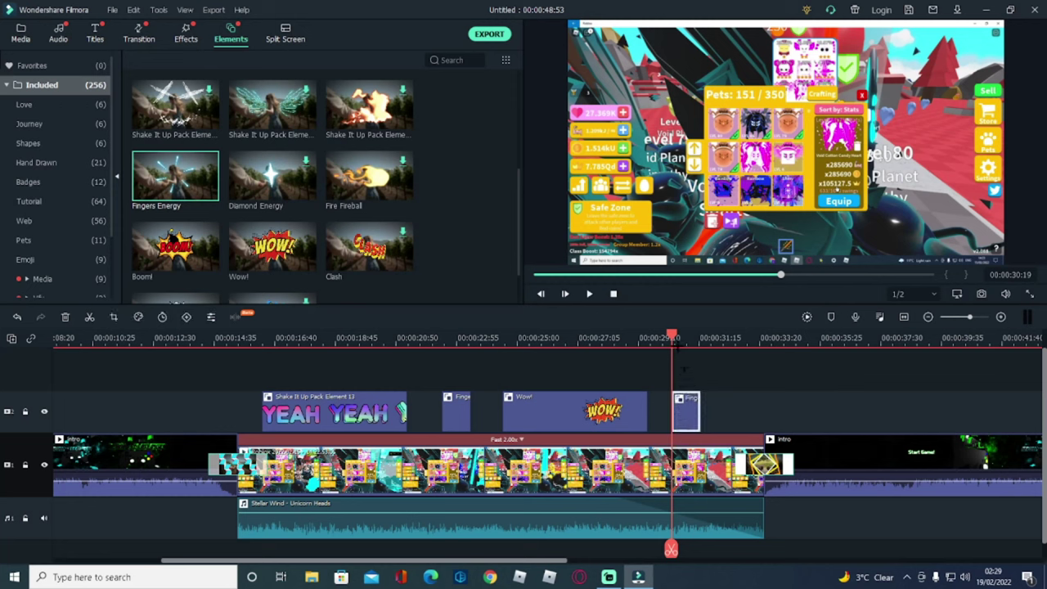
key("space")
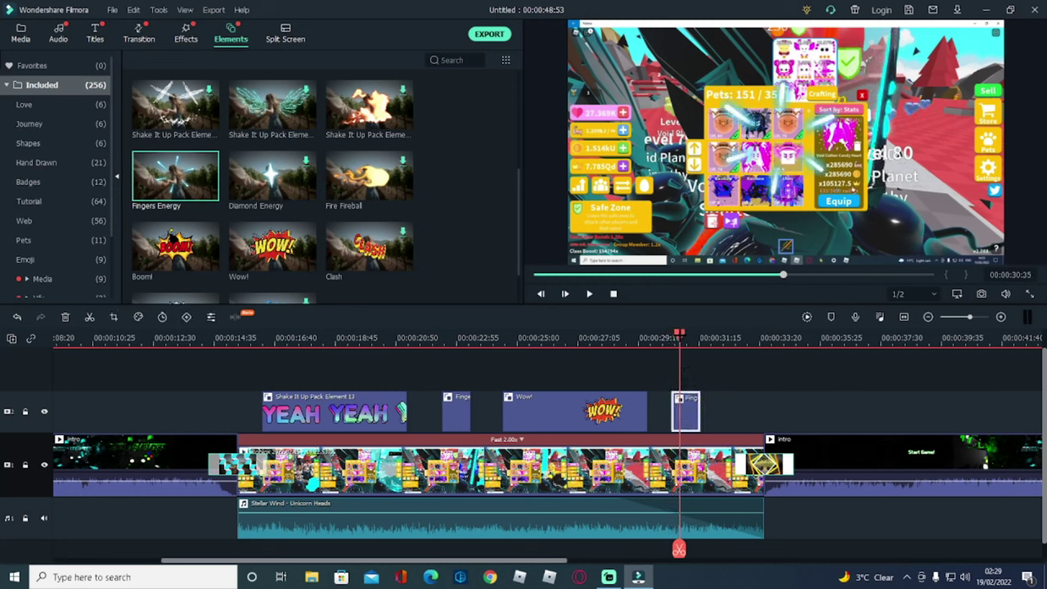
left_click(802, 167)
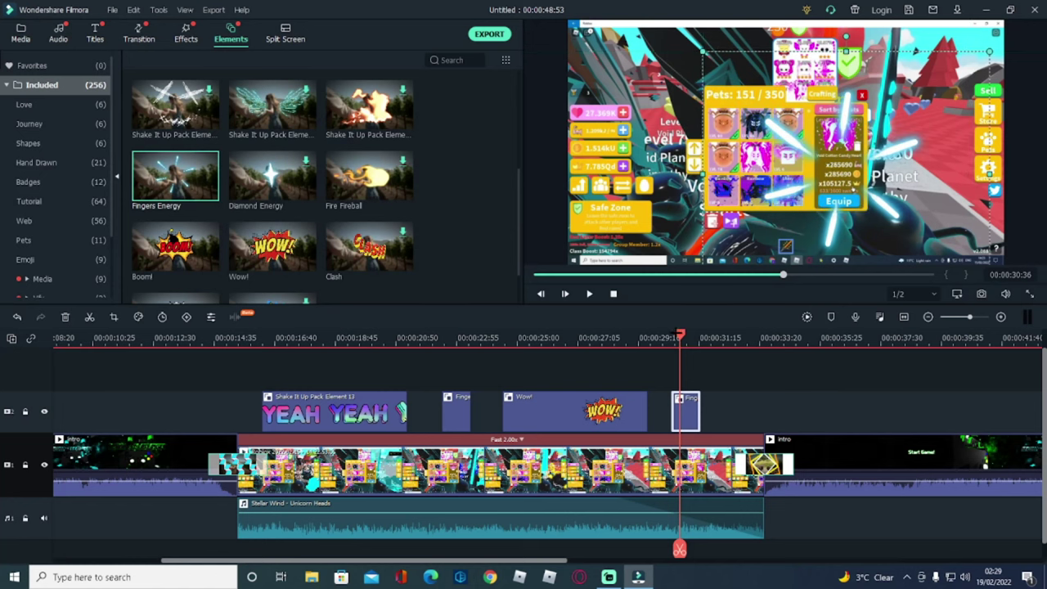
left_click_drag(679, 336, 206, 366)
left_click(589, 294)
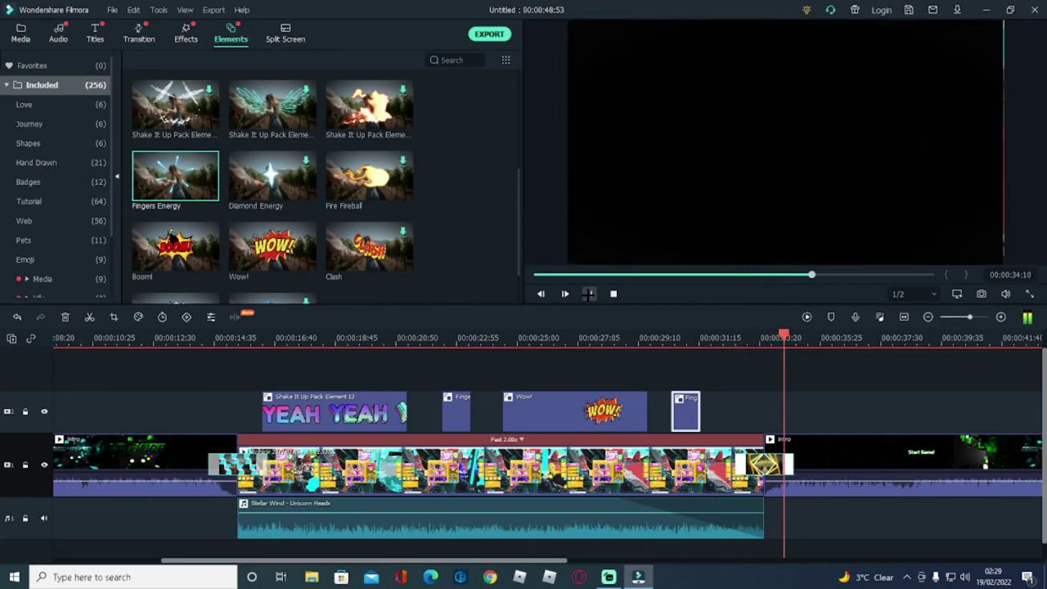
Set the export to Best quality, 3840x2160 resolution and 30 fps.
left_click(589, 293)
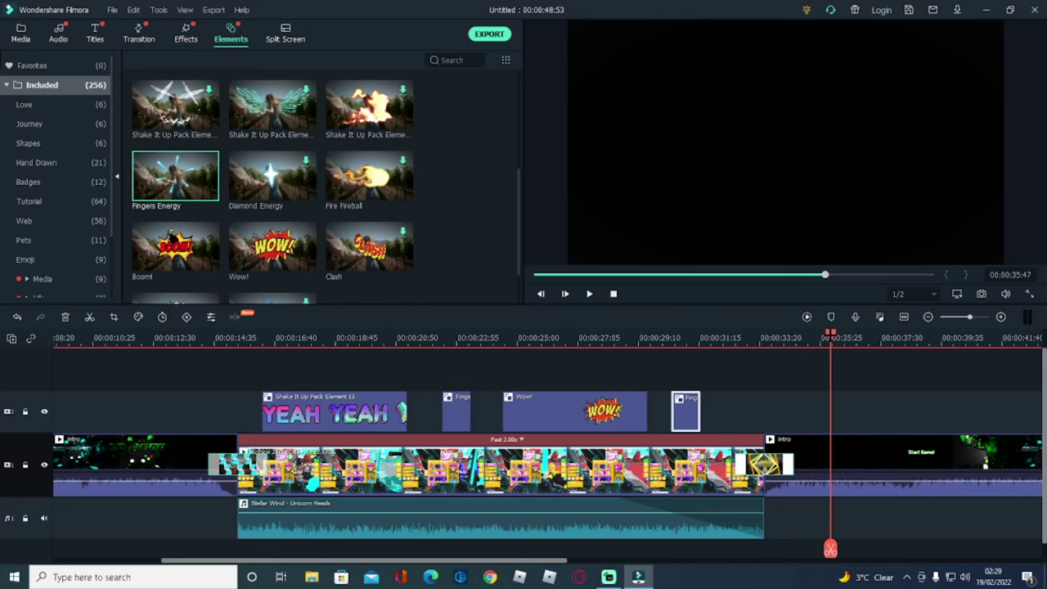
left_click(496, 33)
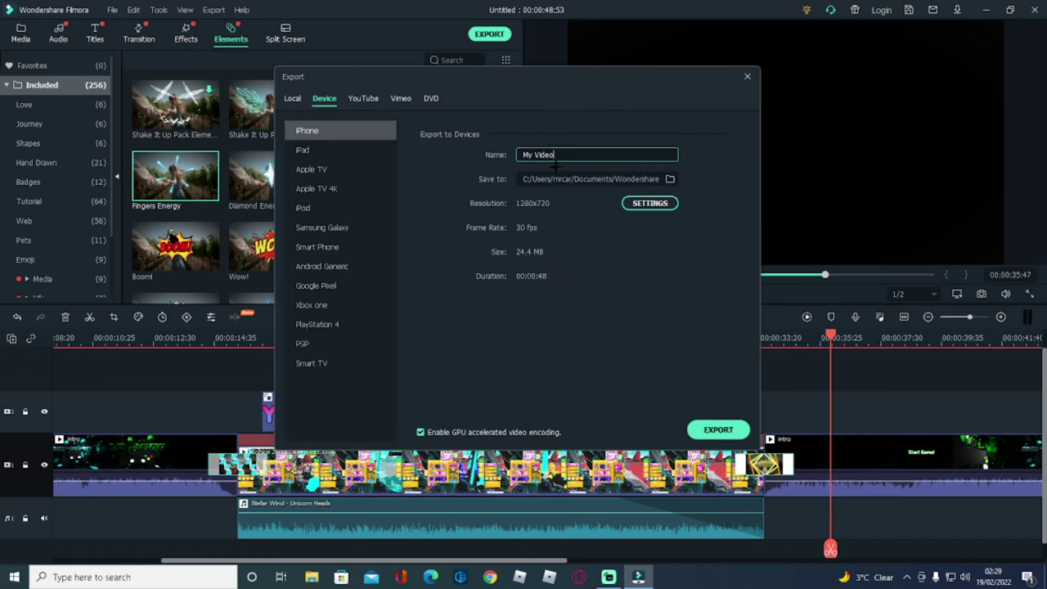
left_click(651, 202)
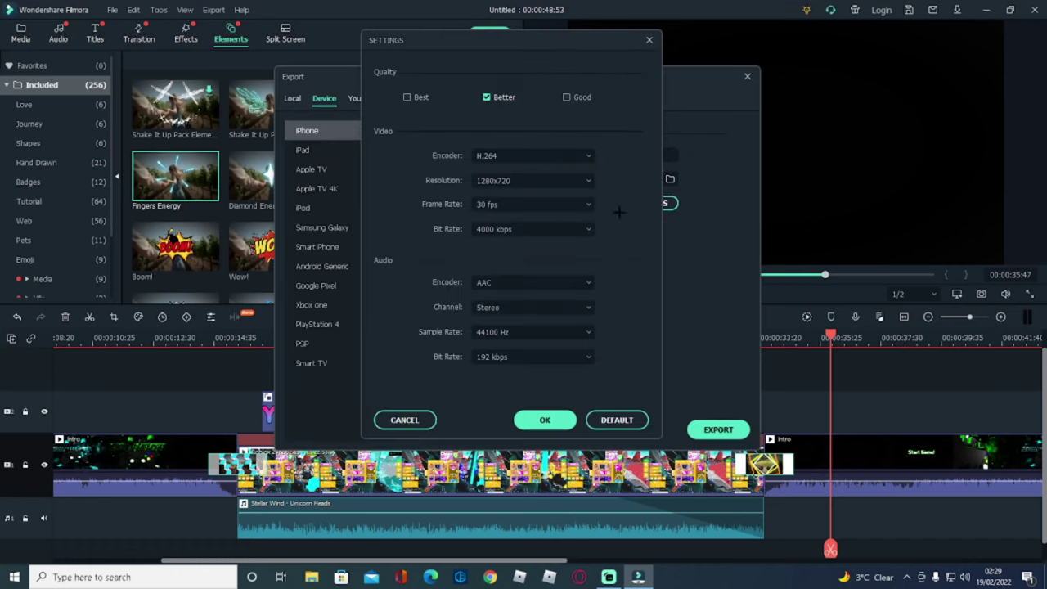
left_click(406, 96)
left_click(520, 181)
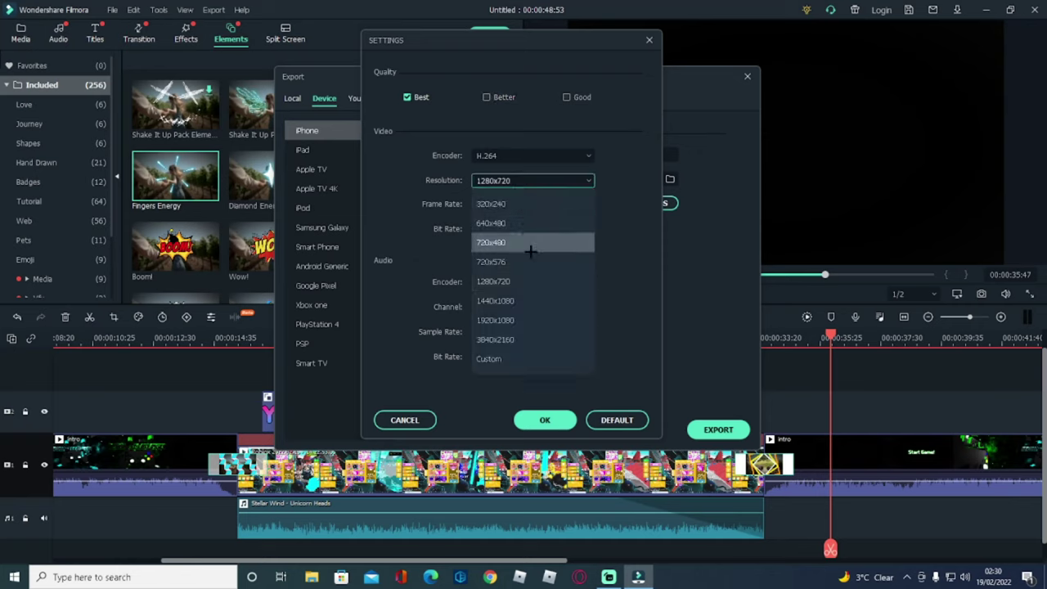
left_click(530, 342)
left_click(536, 206)
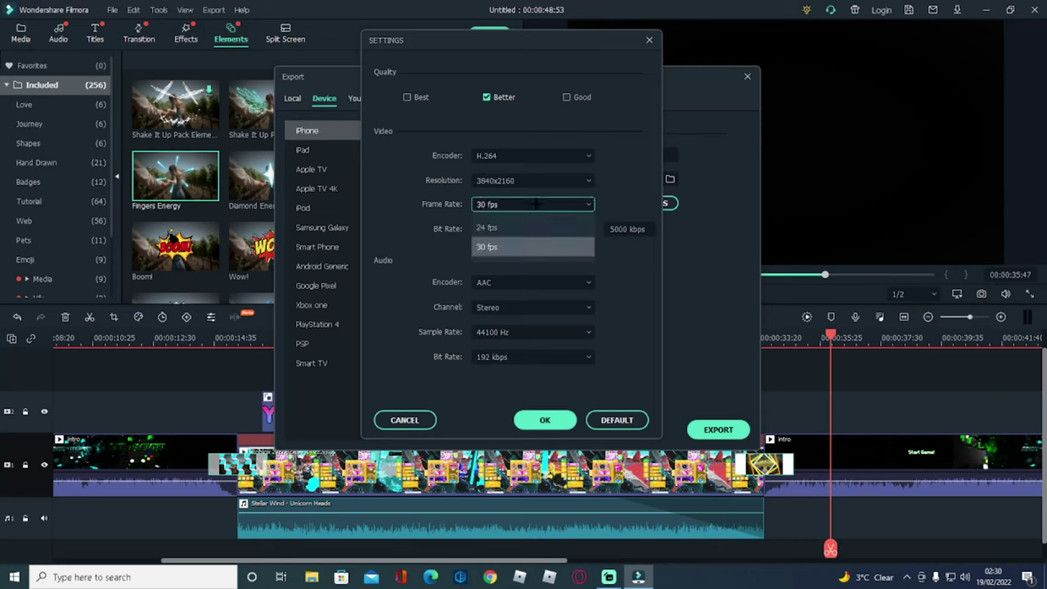
left_click(515, 255)
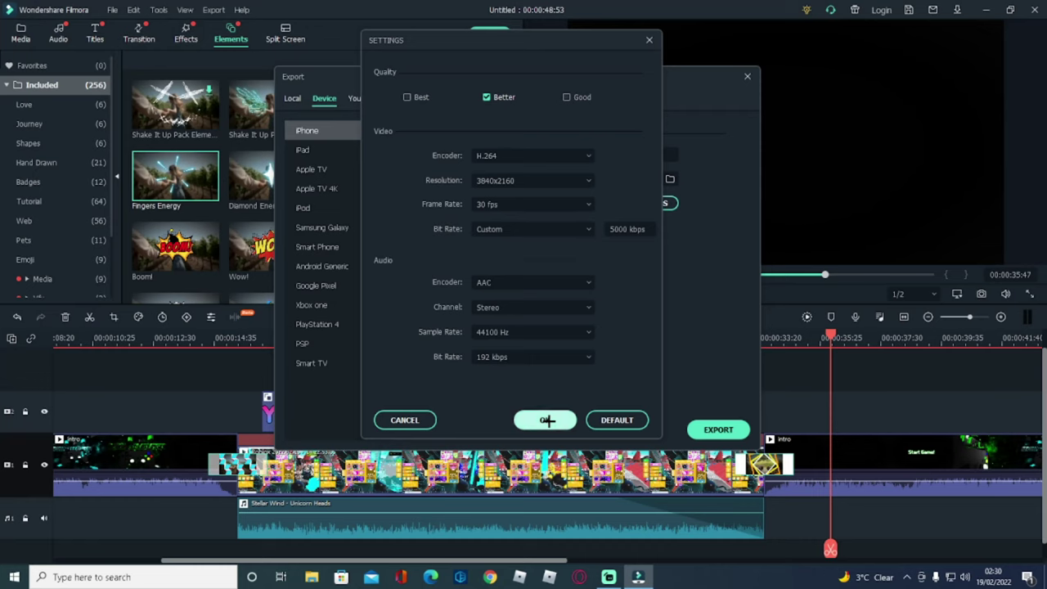
left_click(546, 420)
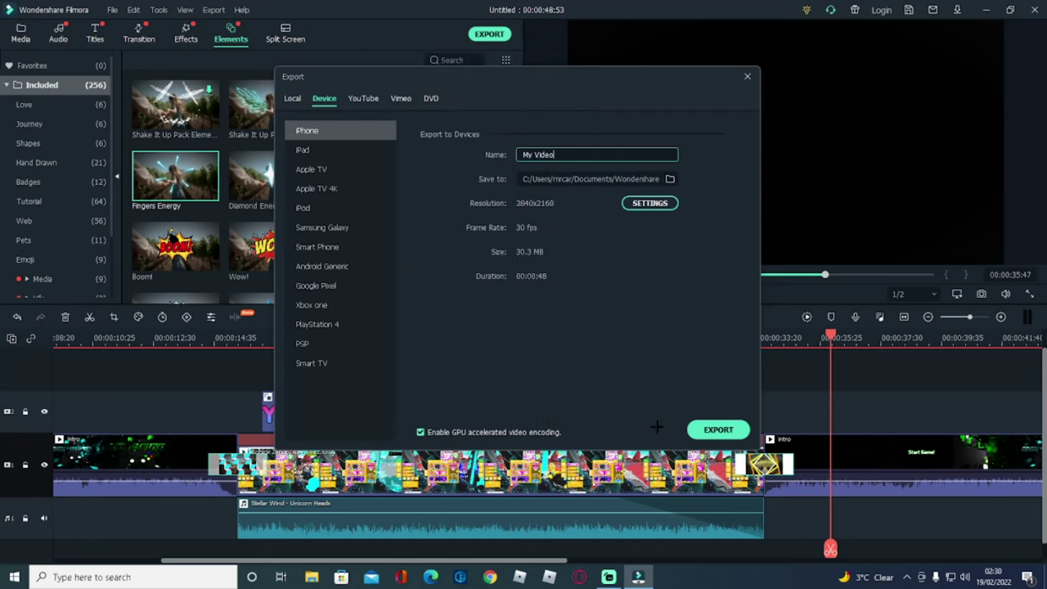
Start rendering My Video2.mp4, then abort the export at about 12%.
left_click(704, 431)
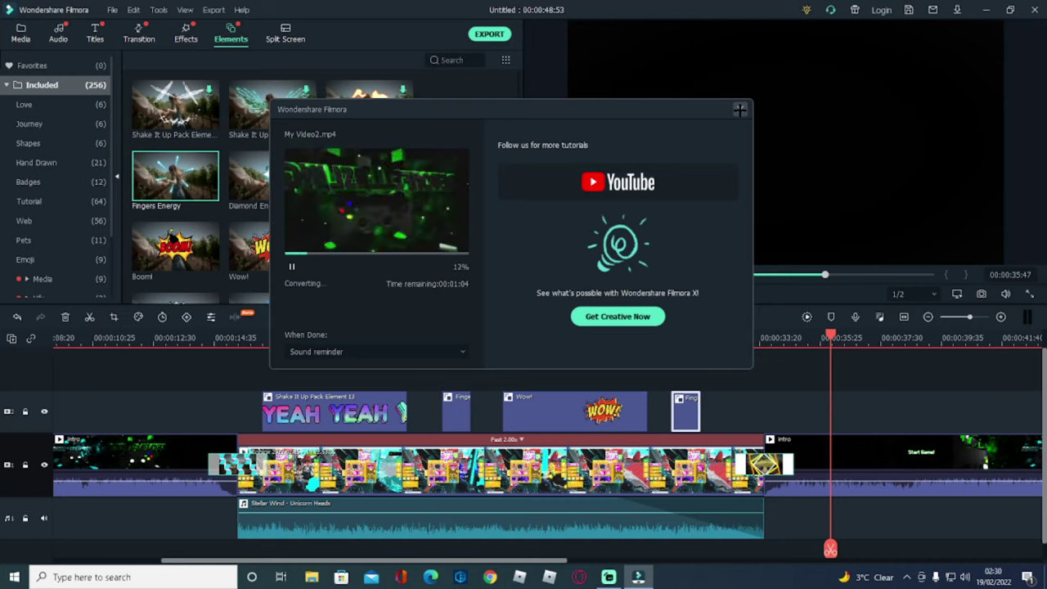
left_click(739, 109)
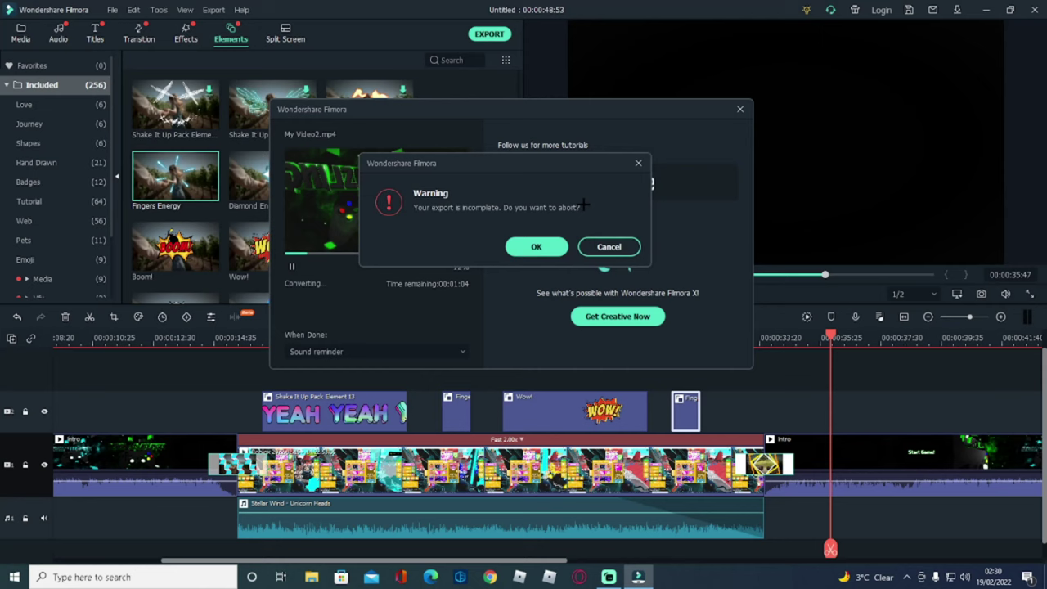
left_click(537, 245)
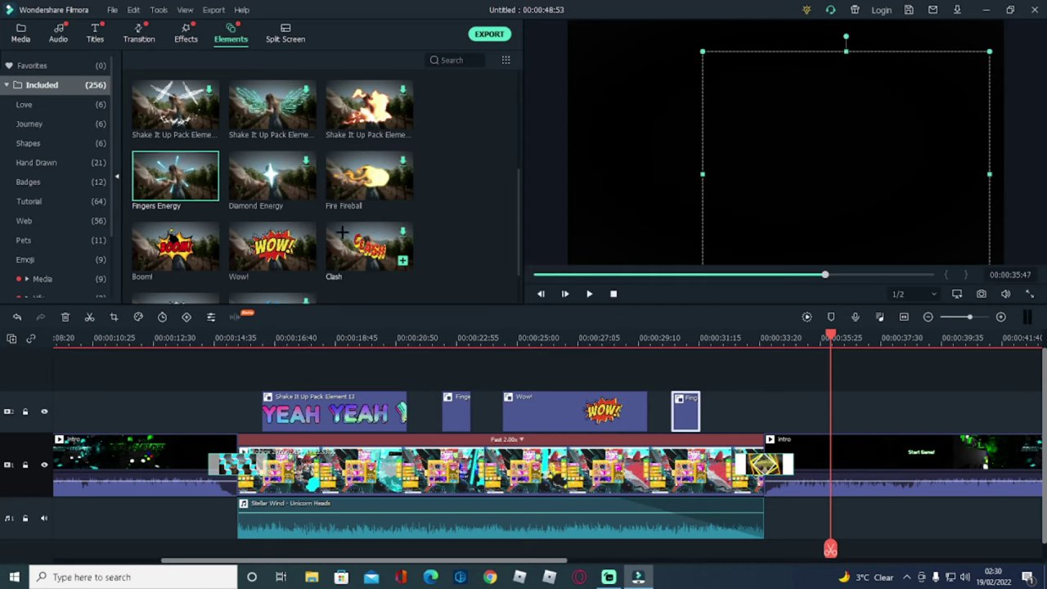
mouse_move(357, 208)
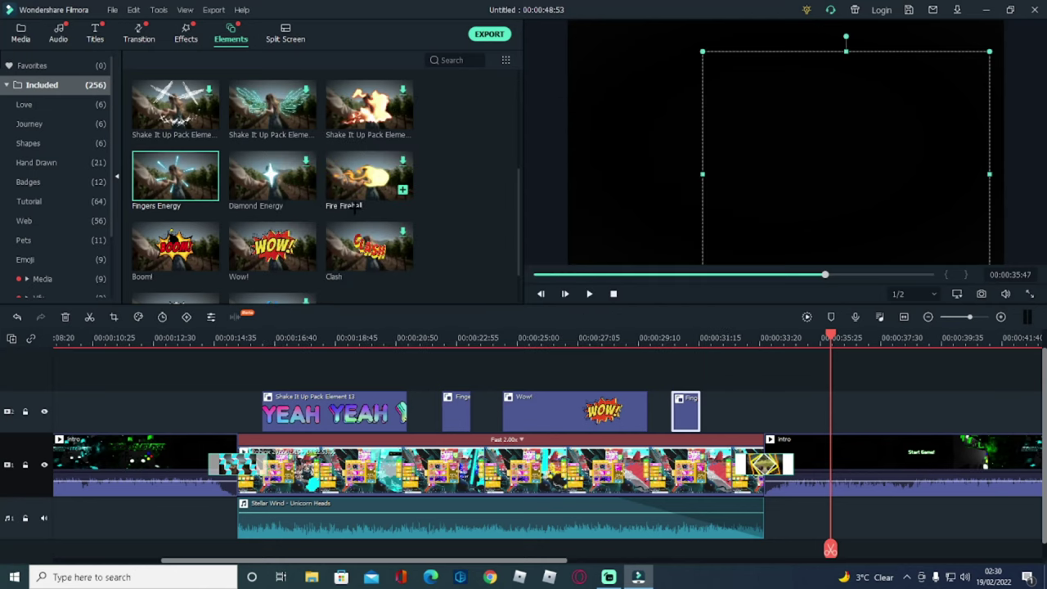